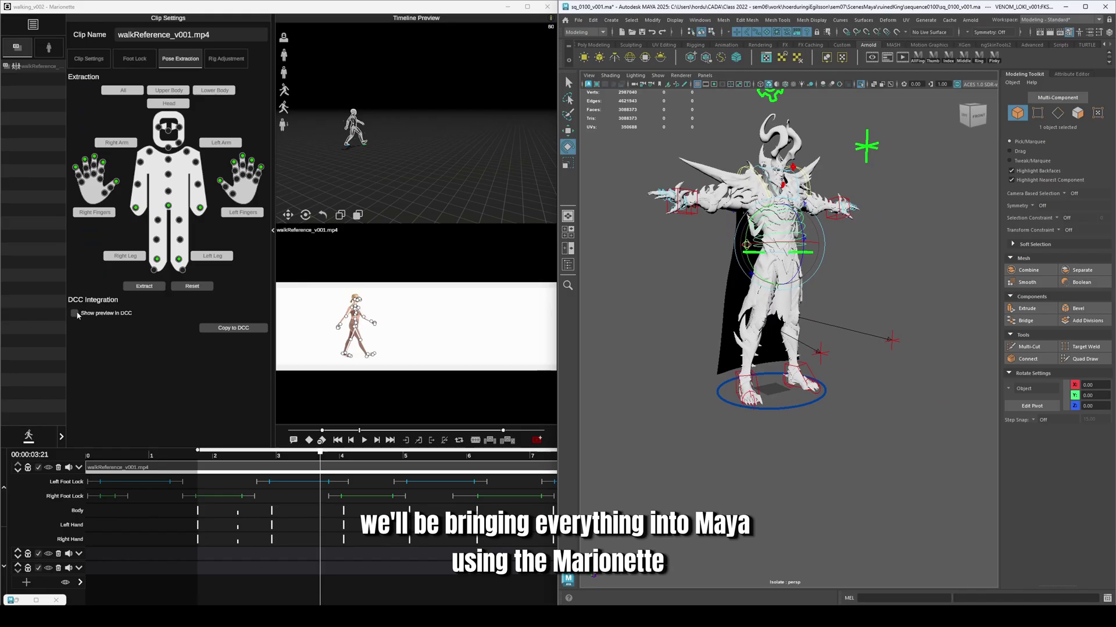
pyautogui.click(75, 314)
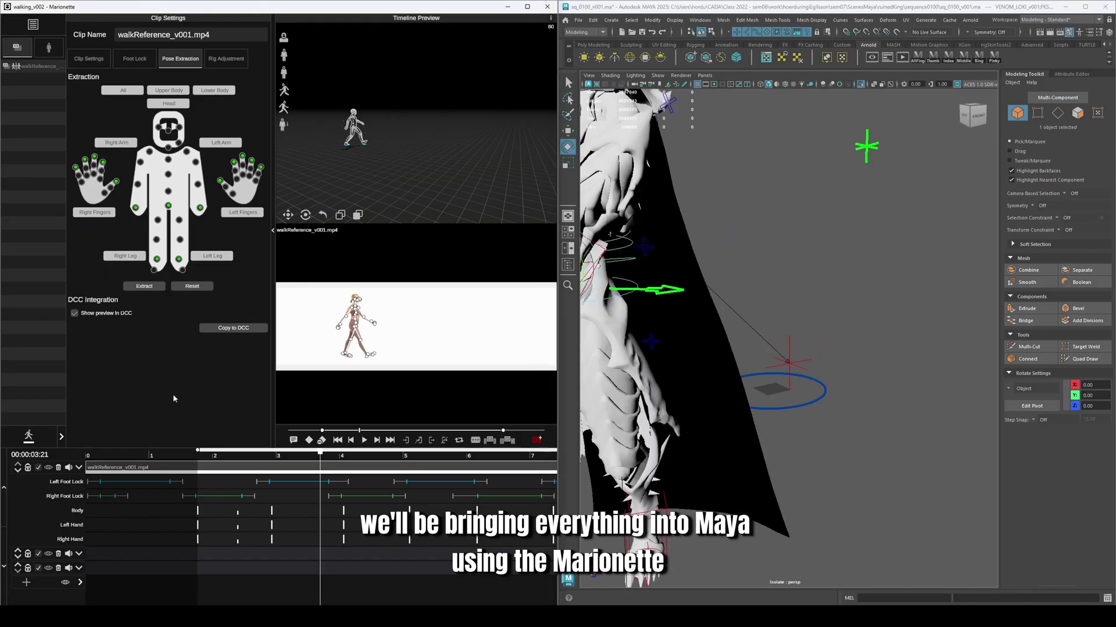
pyautogui.scroll(-5, 599, 360)
pyautogui.keyDown('alt'); pyautogui.moveTo(647, 369); pyautogui.dragTo(790, 373); pyautogui.keyUp('alt')
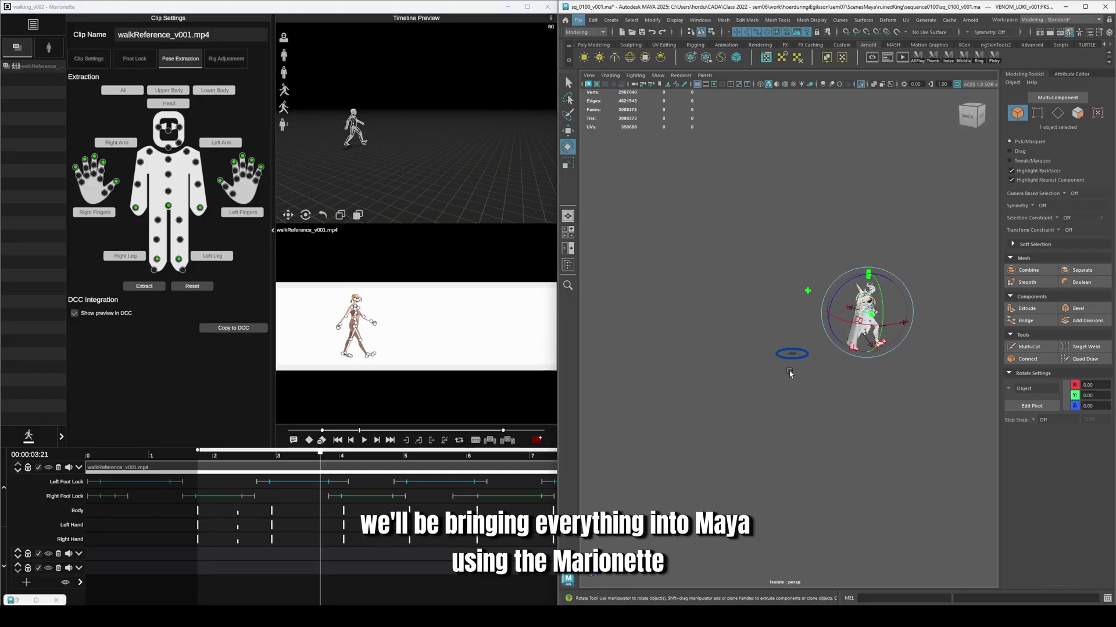
pyautogui.press('f')
pyautogui.keyDown('alt'); pyautogui.moveTo(790, 372); pyautogui.dragTo(512, 354, button='right'); pyautogui.keyUp('alt')
pyautogui.keyDown('alt'); pyautogui.moveTo(787, 395); pyautogui.dragTo(746, 370); pyautogui.keyUp('alt')
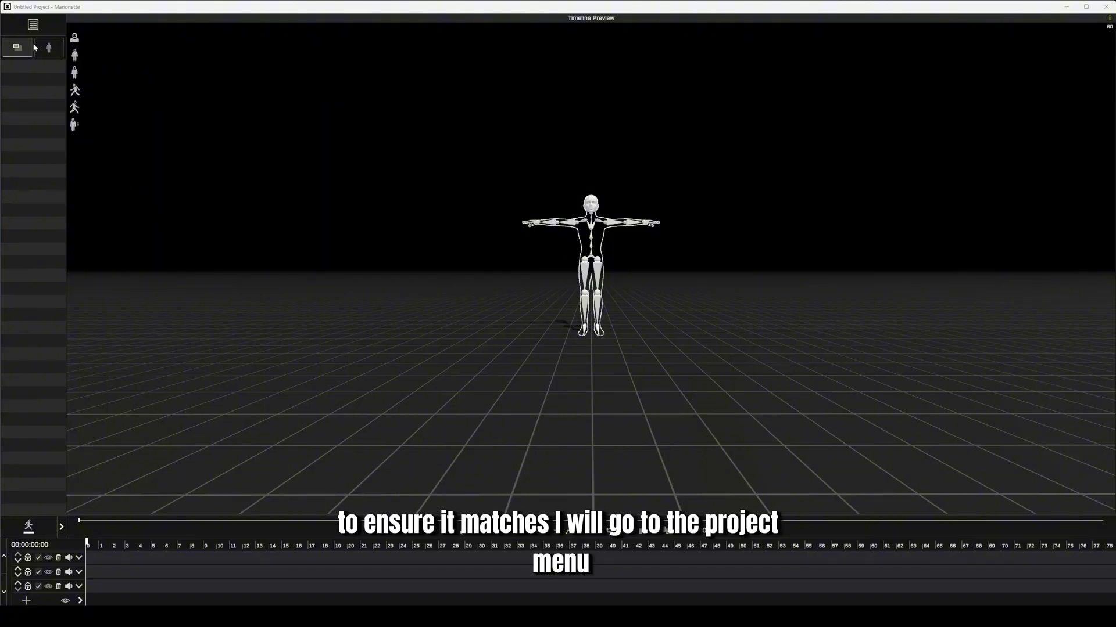
# Set the project's timeline framerate to 24 fps
pyautogui.click(33, 24)
pyautogui.click(185, 51)
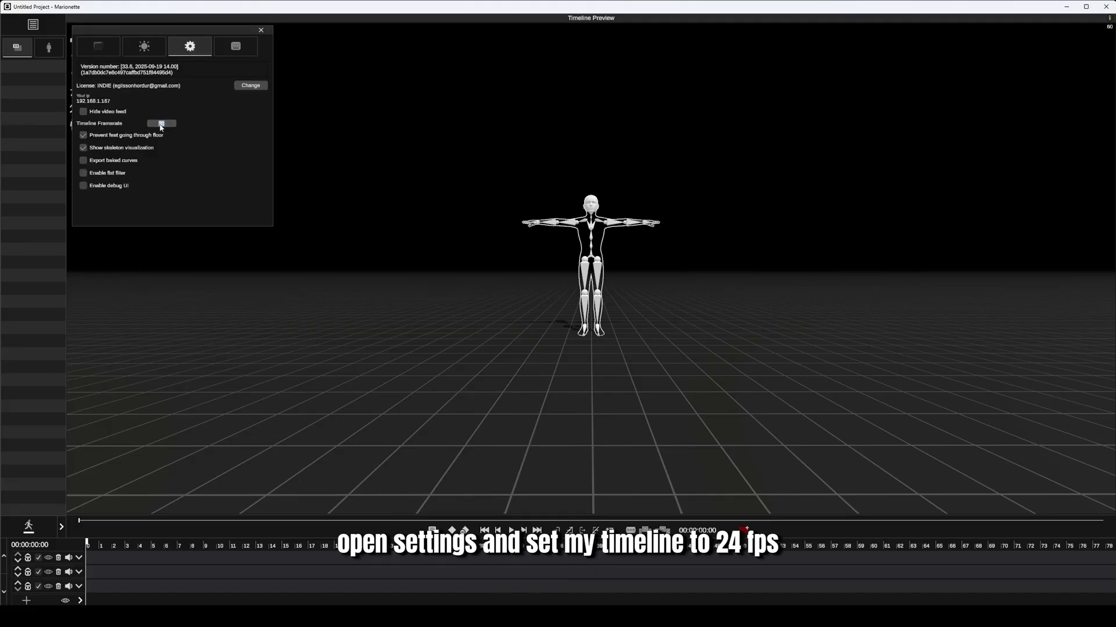
pyautogui.press('Return')
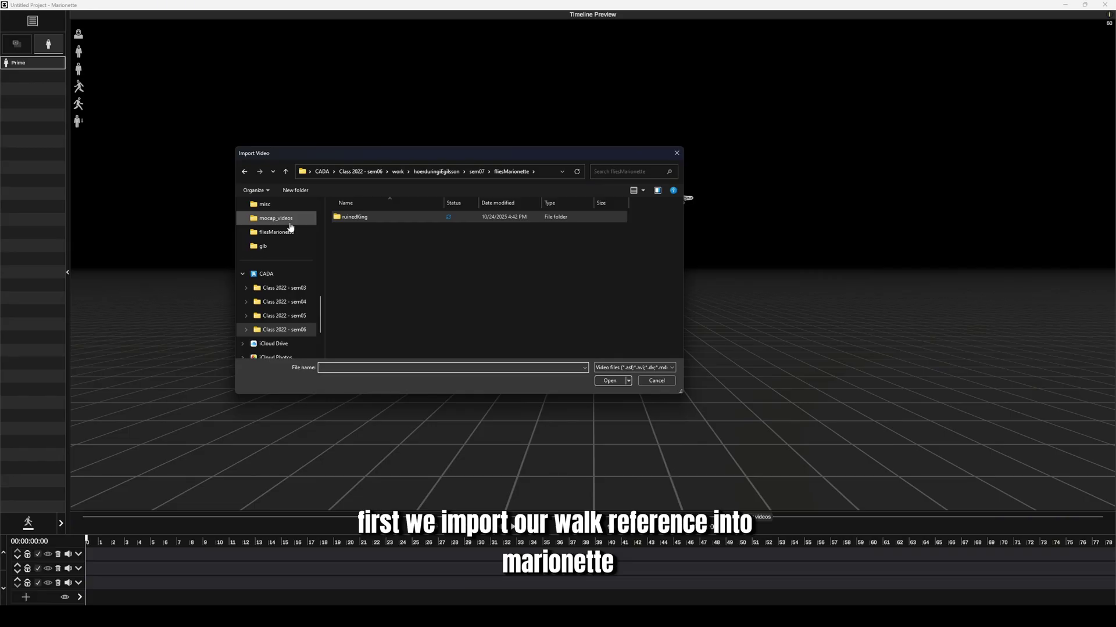
# Import the walkReference_v001 video from the mocap_videos folder
pyautogui.click(276, 218)
pyautogui.scroll(-1, 582, 331)
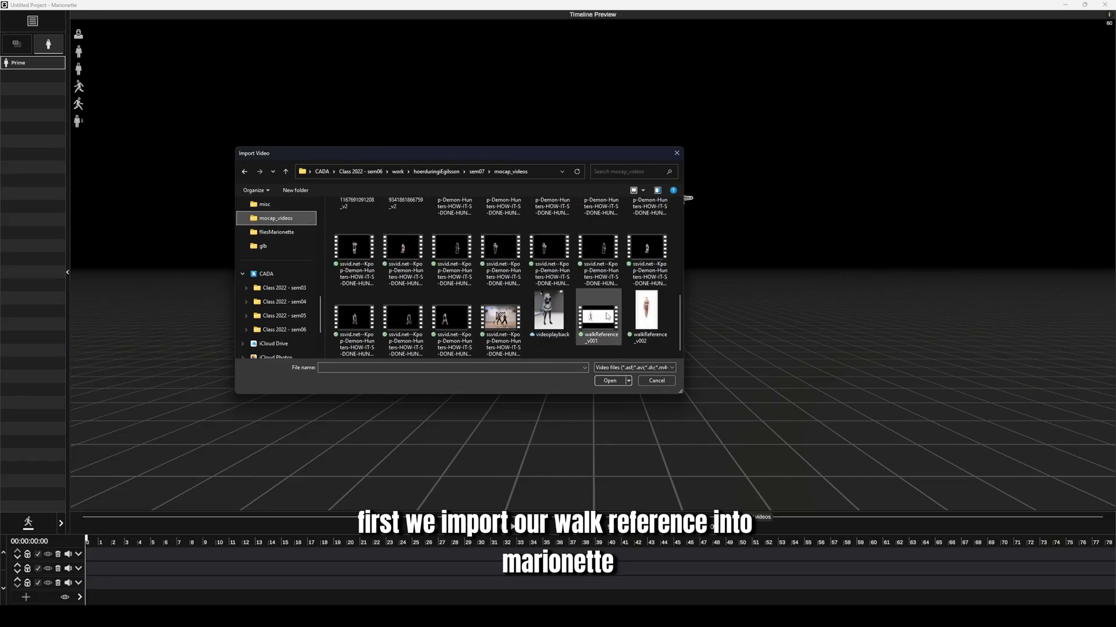
pyautogui.click(607, 380)
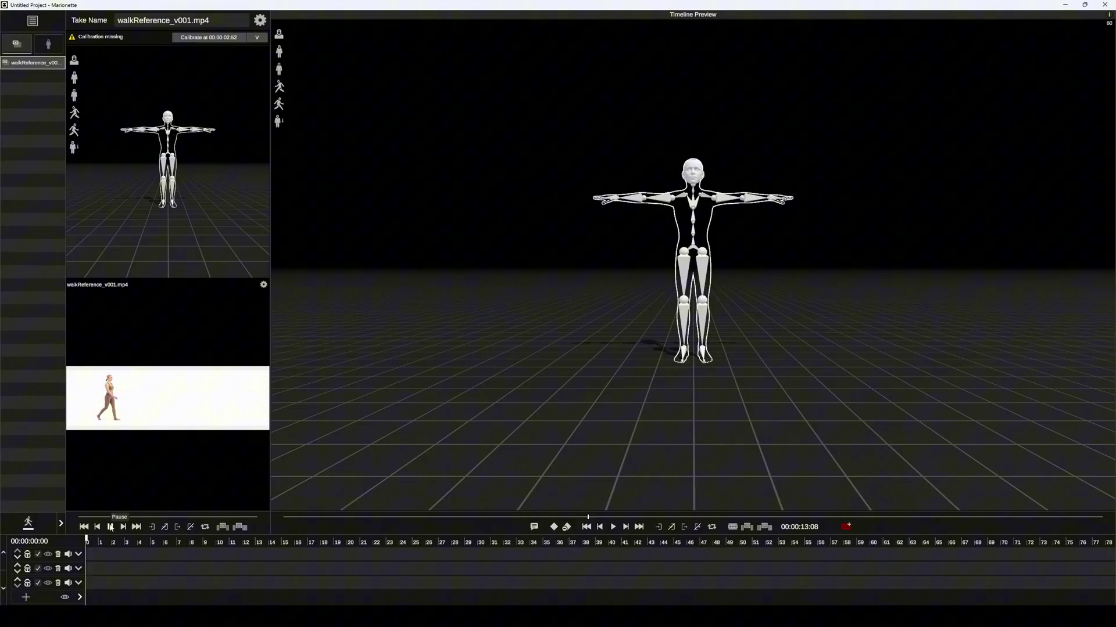
# Stop the walkReference_v001.mp4 preview, move to an early frame of the walk and calibrate the take there
pyautogui.click(110, 527)
pyautogui.moveTo(130, 517); pyautogui.dragTo(91, 509)
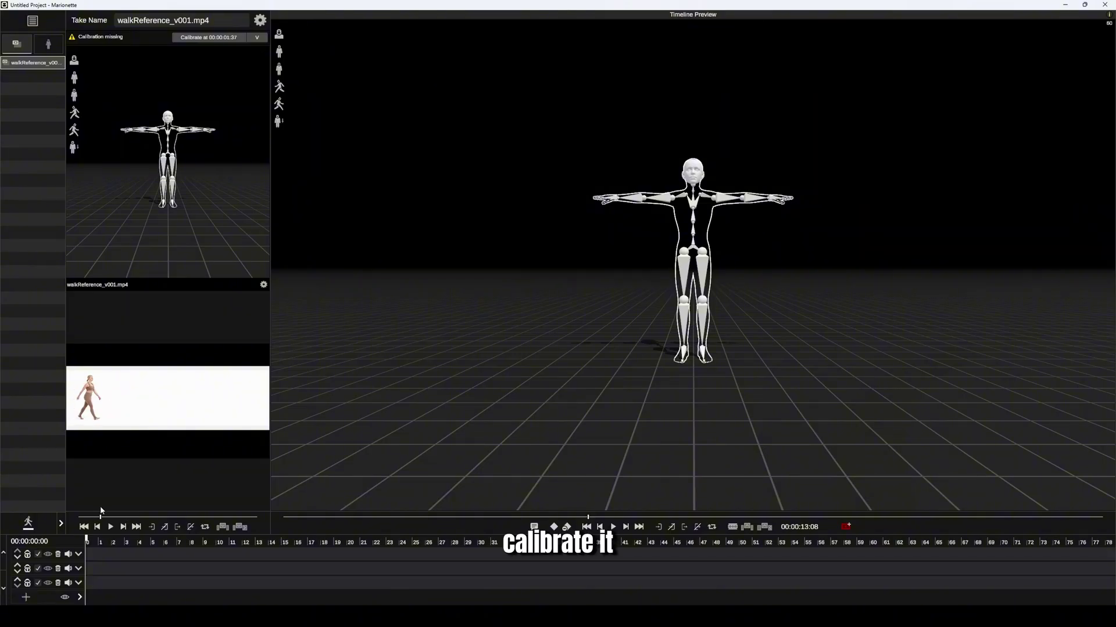
pyautogui.click(224, 37)
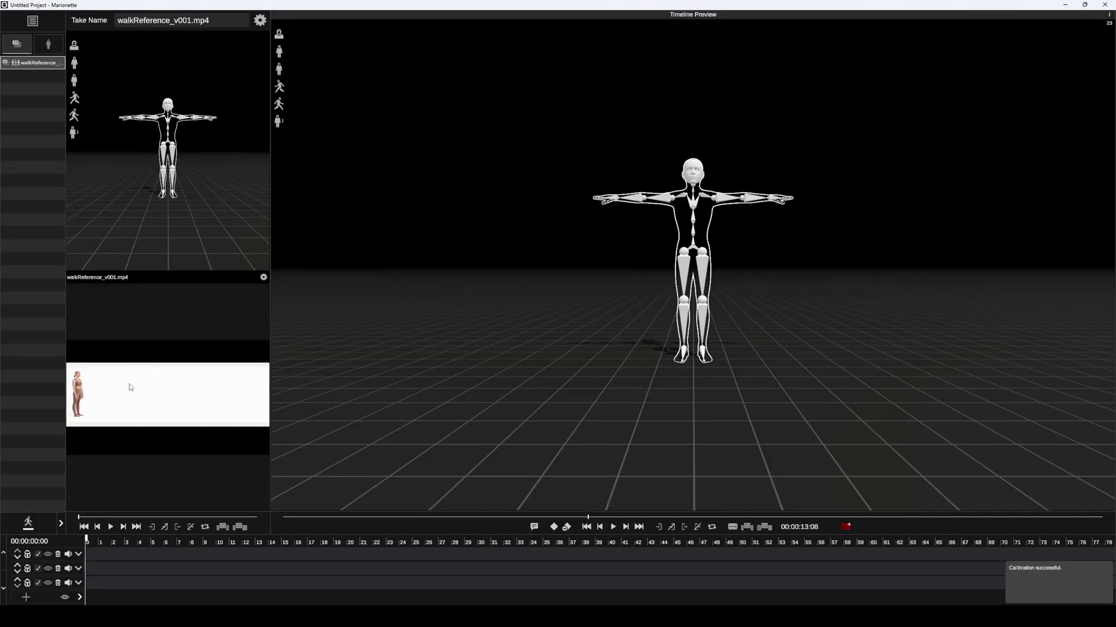
# Place the calibrated take at the start of the first timeline track and show its tracking and cleaning options
pyautogui.moveTo(129, 387); pyautogui.dragTo(87, 553)
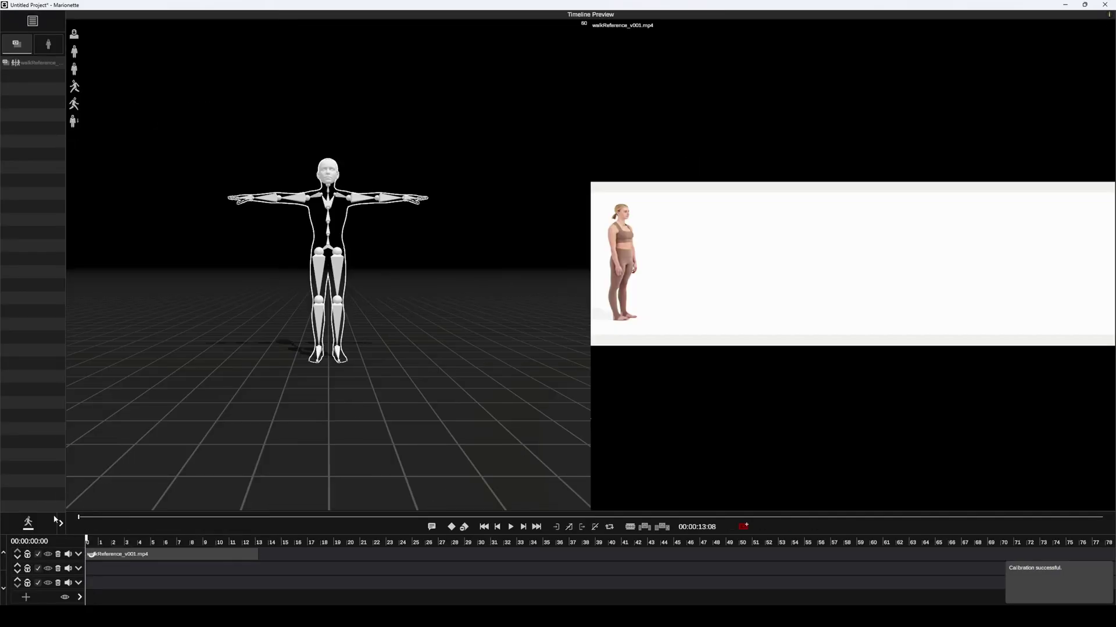
pyautogui.click(58, 522)
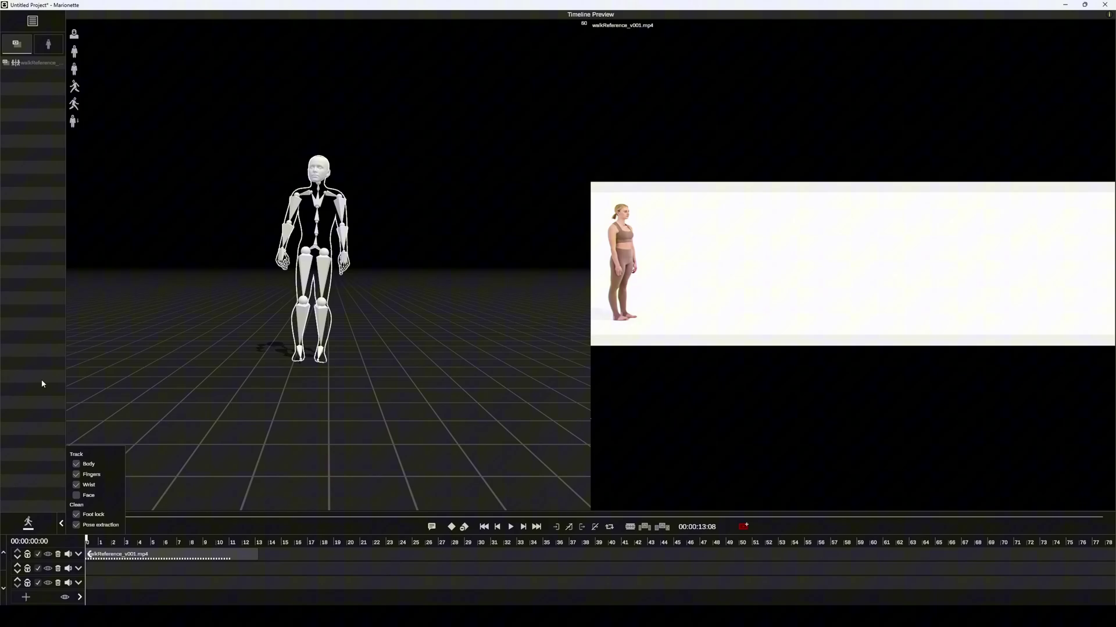
# Check the tracked walk against the reference video and process the clip with foot lock and pose extraction
pyautogui.moveTo(112, 541); pyautogui.dragTo(211, 568)
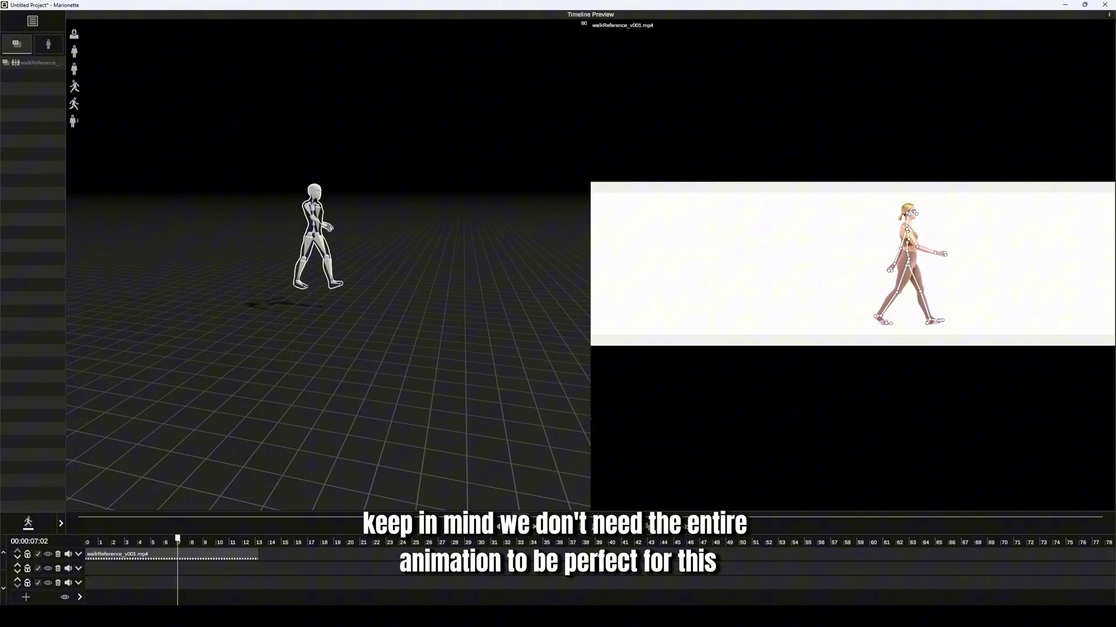
pyautogui.click(510, 527)
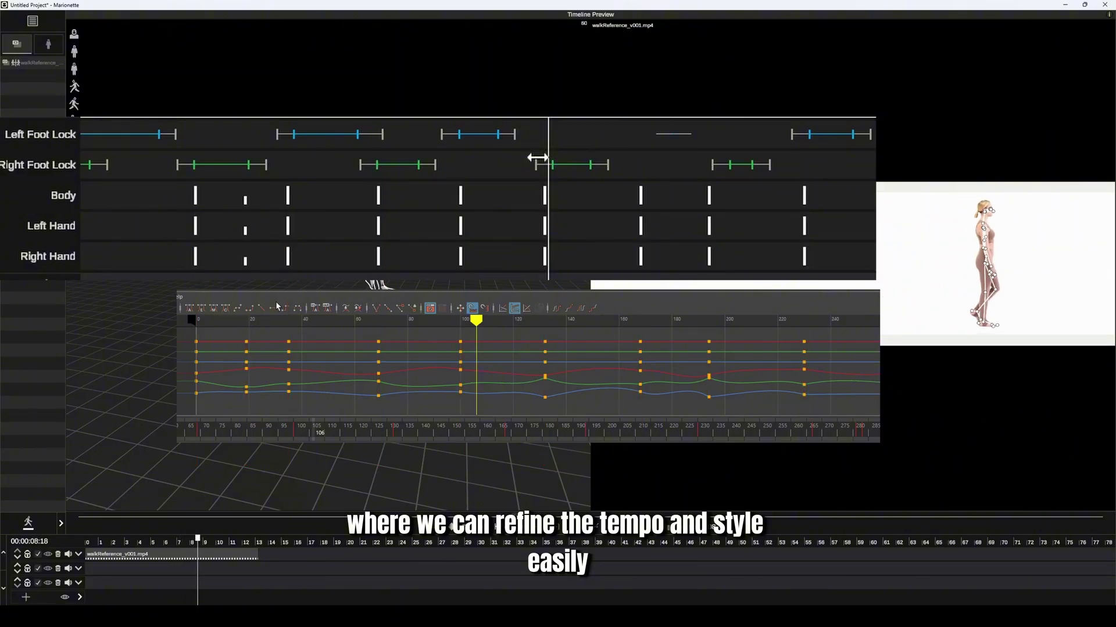
pyautogui.click(509, 528)
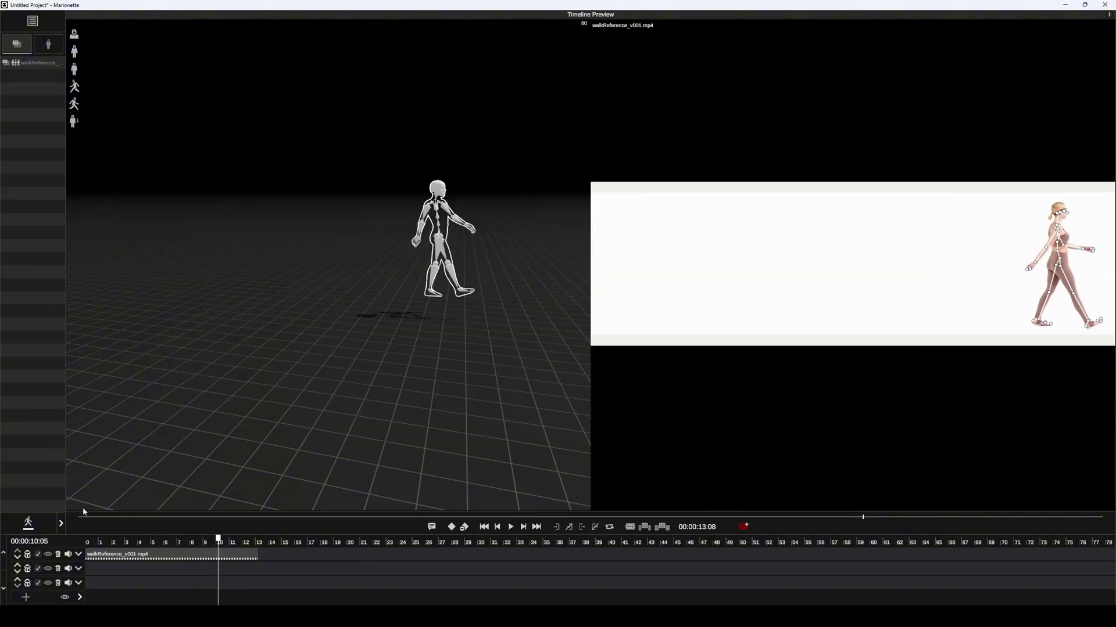
pyautogui.click(28, 524)
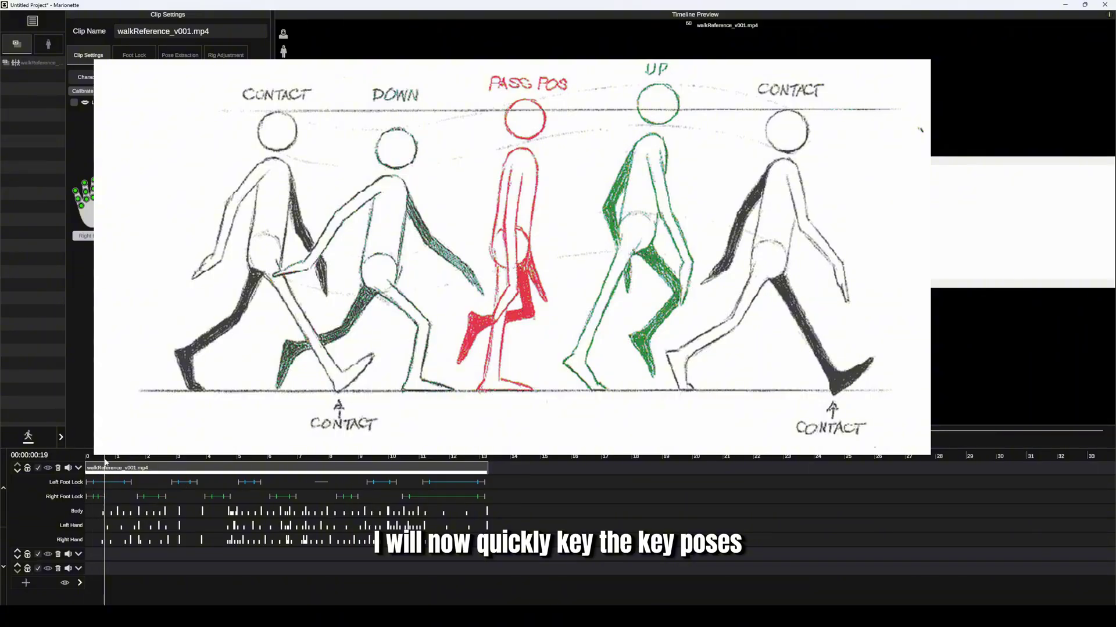
# Delete the extracted body and hand keys before the contact pose at 00:00:01:23, stepping back key by key
pyautogui.moveTo(105, 461); pyautogui.dragTo(142, 455)
pyautogui.press('Up')
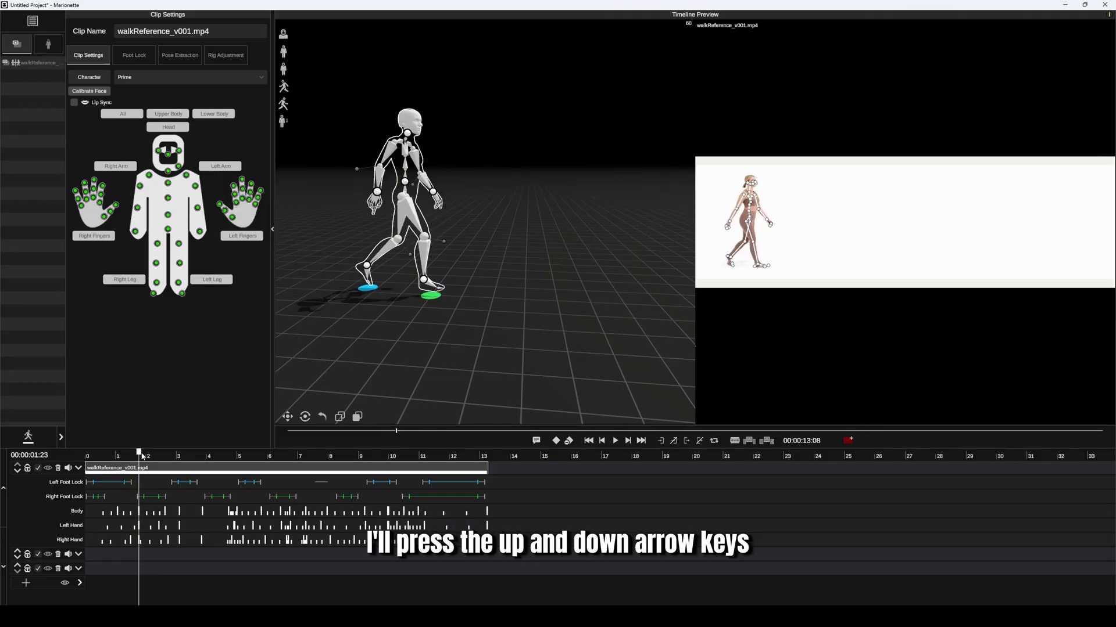
pyautogui.press('Up')
pyautogui.press('l')
pyautogui.press('Up')
pyautogui.press('l')
pyautogui.press('Up')
pyautogui.press('l')
pyautogui.press('Up')
pyautogui.press('l')
pyautogui.press('Up')
pyautogui.press('Up')
pyautogui.press('Up')
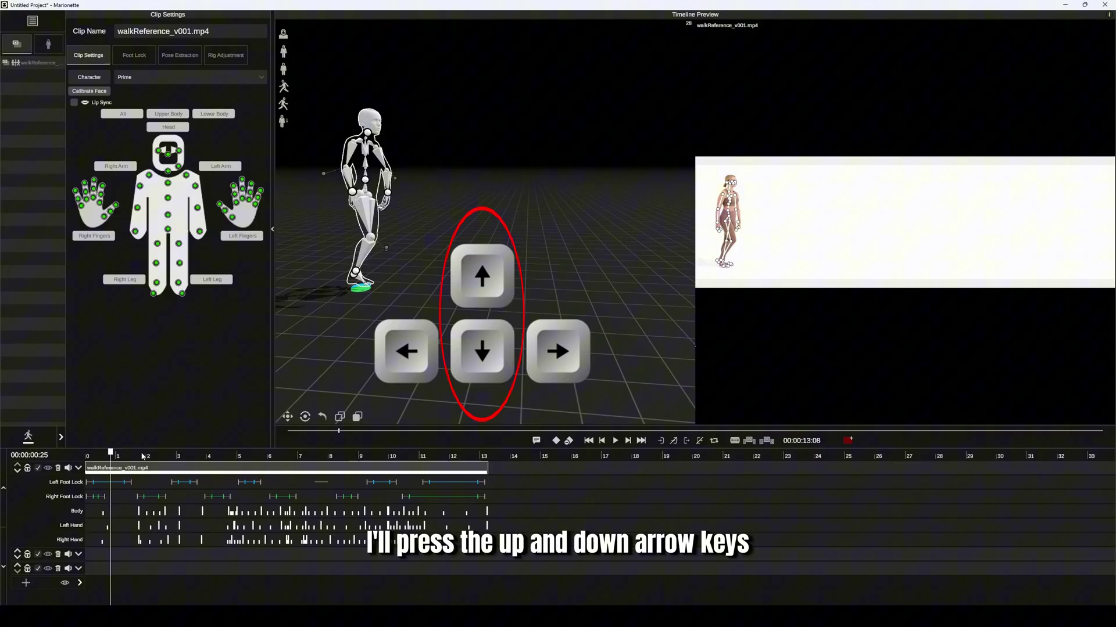
pyautogui.press('Up')
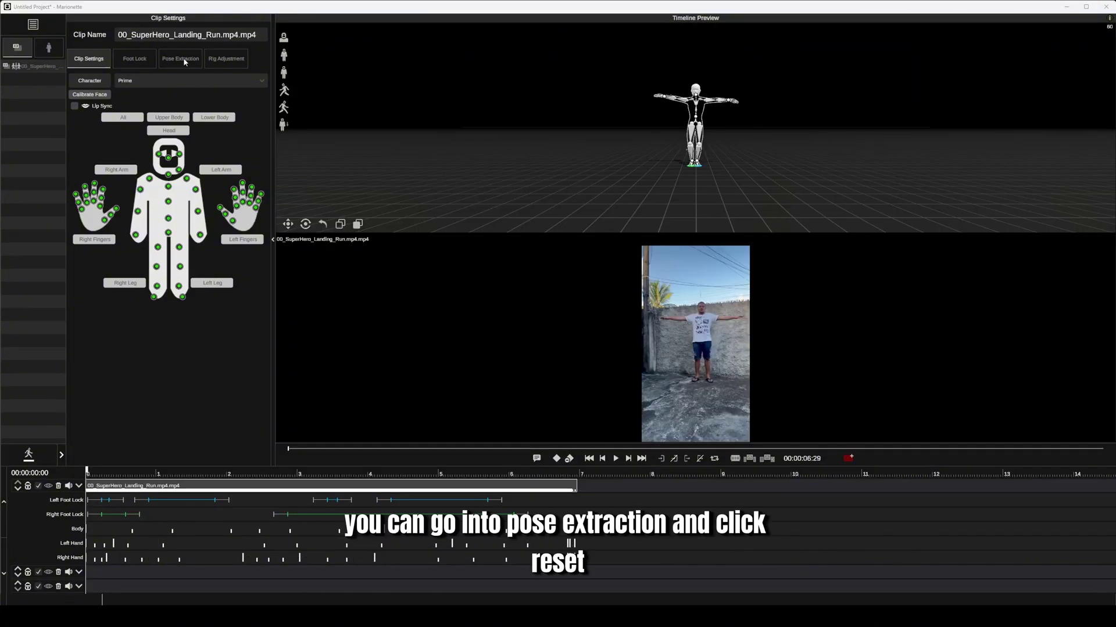
# Reset the pose extraction of the 00_SuperHero_Landing_Run.mp4 clip to clear its extracted keys, and scrub through the motion
pyautogui.click(184, 61)
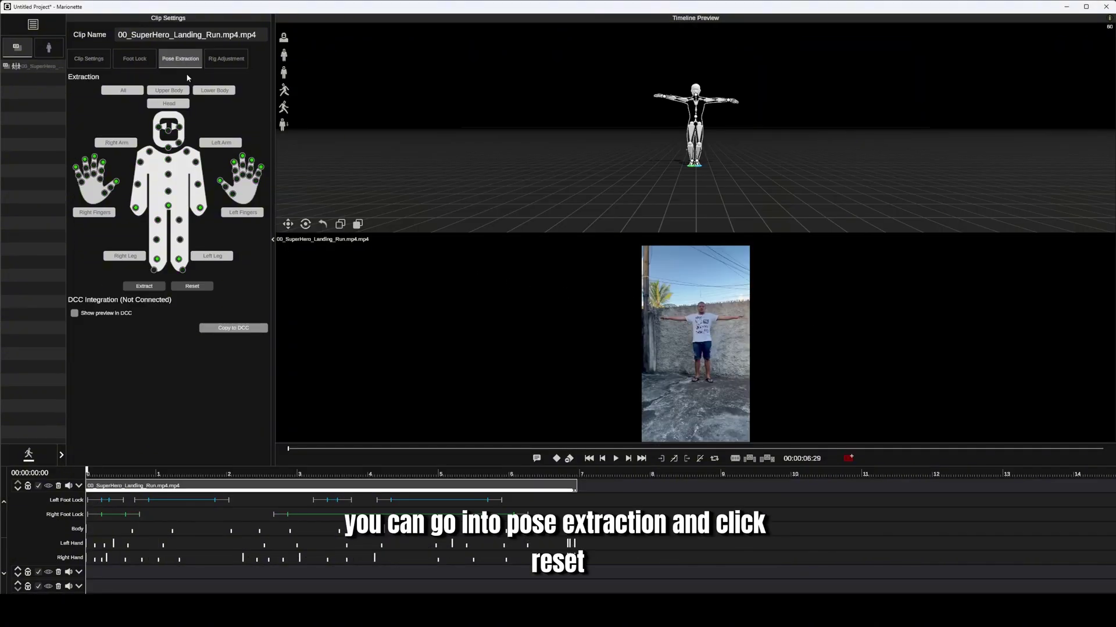
pyautogui.click(192, 287)
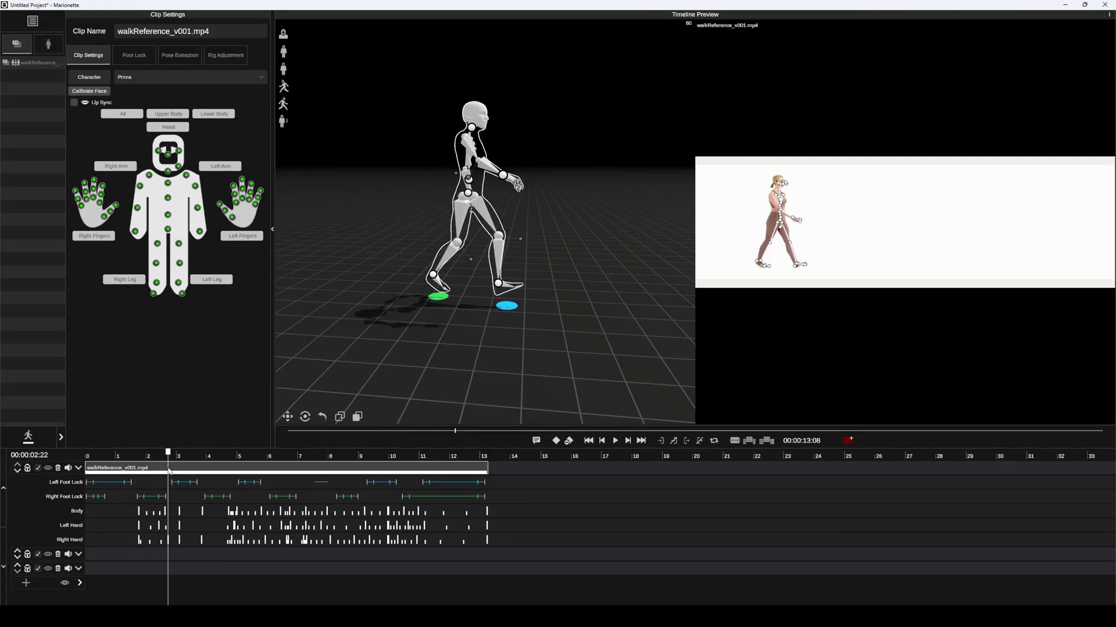
pyautogui.moveTo(169, 459); pyautogui.dragTo(314, 459)
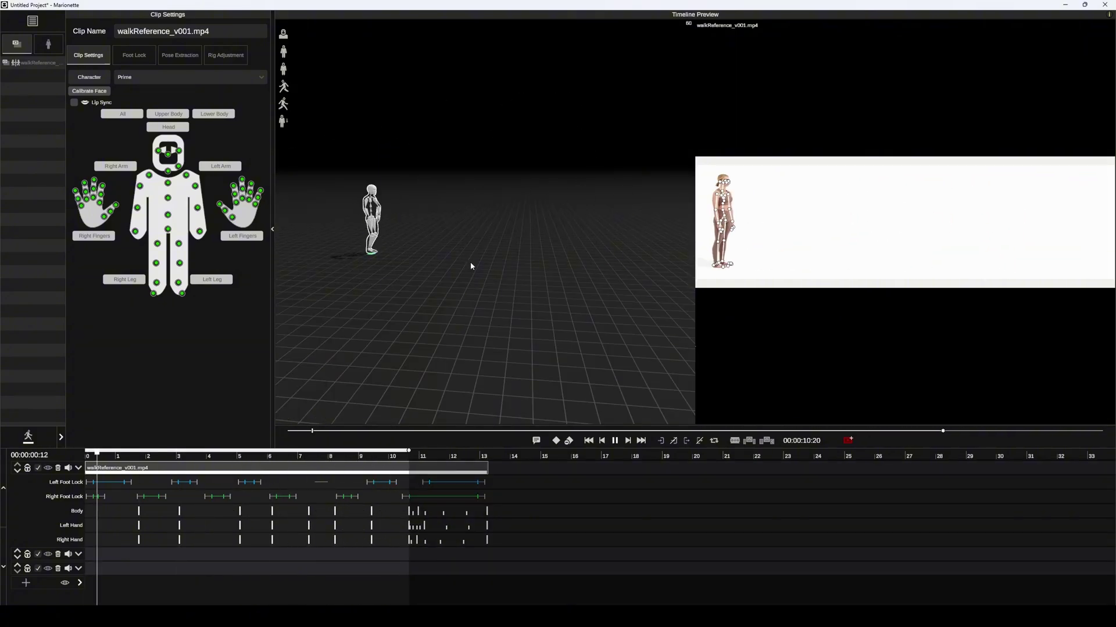
# Save the project as walking_v002 in the ruinedKing folder
pyautogui.hotkey('ctrl', 's')
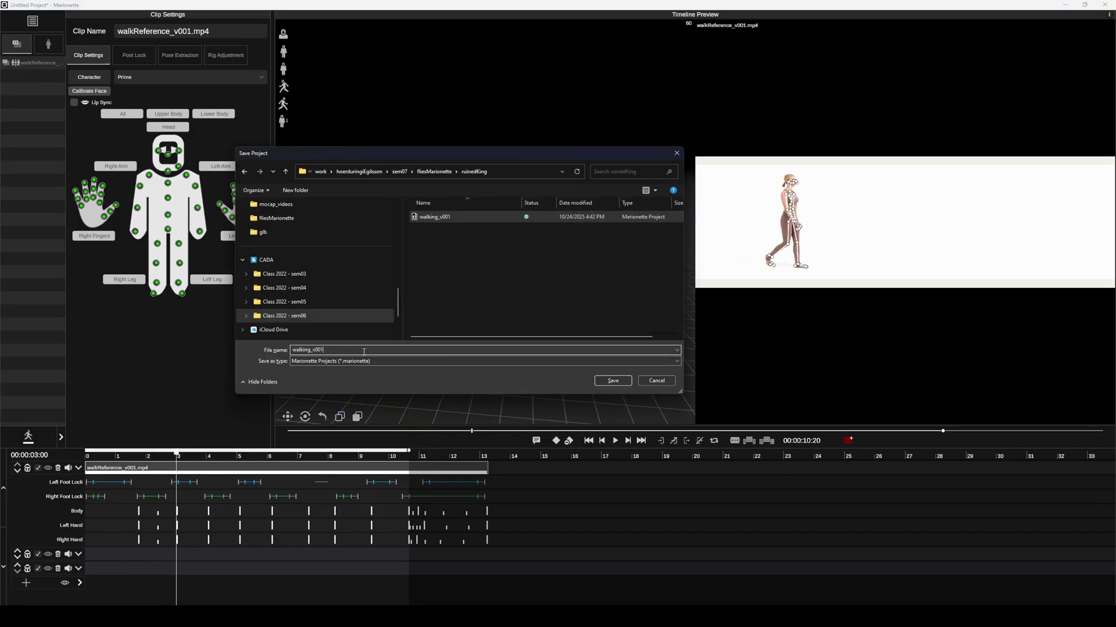
pyautogui.press('BackSpace')
pyautogui.write('2')
pyautogui.press('Return')
# Scrub through and play the keyed walk to examine its key poses and foot locks
pyautogui.moveTo(176, 456); pyautogui.dragTo(209, 462)
pyautogui.scroll(2, 139, 468)
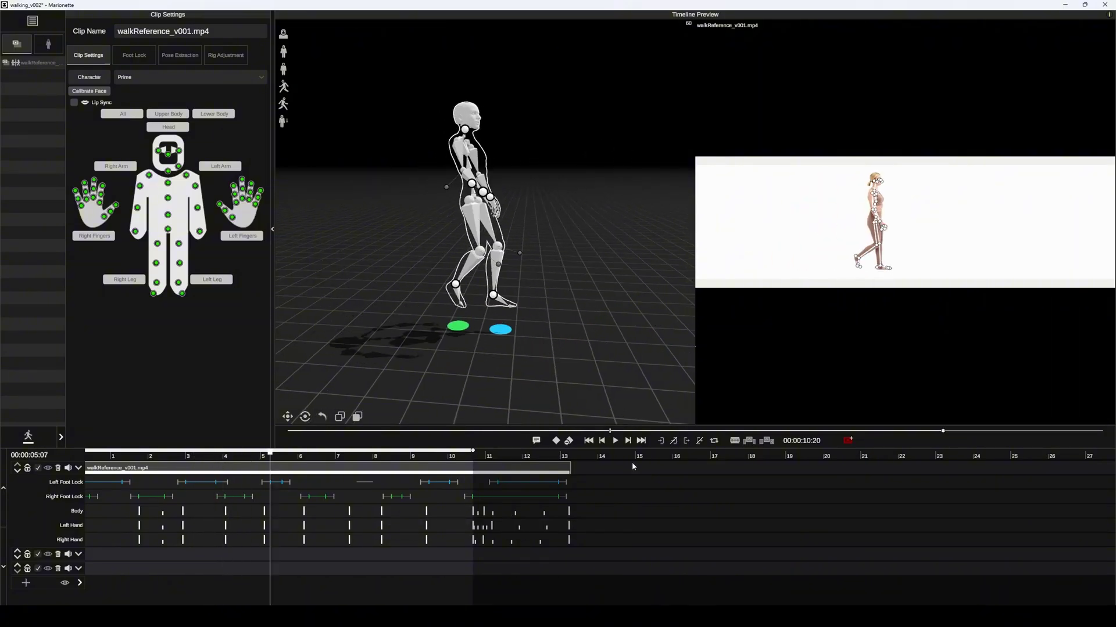
pyautogui.moveTo(270, 457); pyautogui.dragTo(654, 472)
pyautogui.scroll(5, 366, 471)
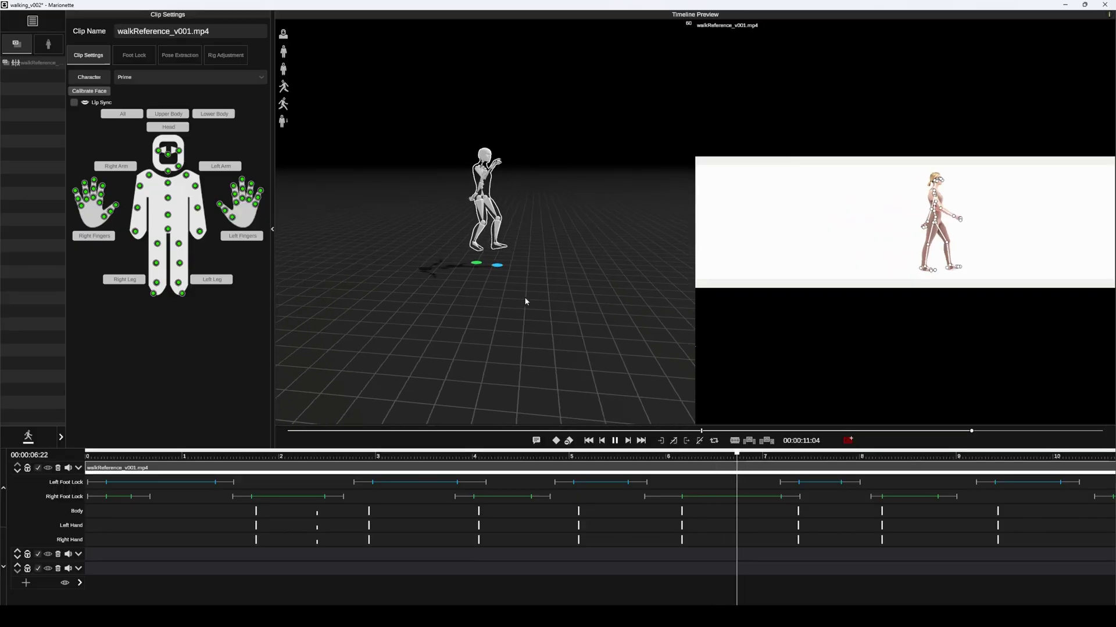
pyautogui.scroll(-2, 616, 491)
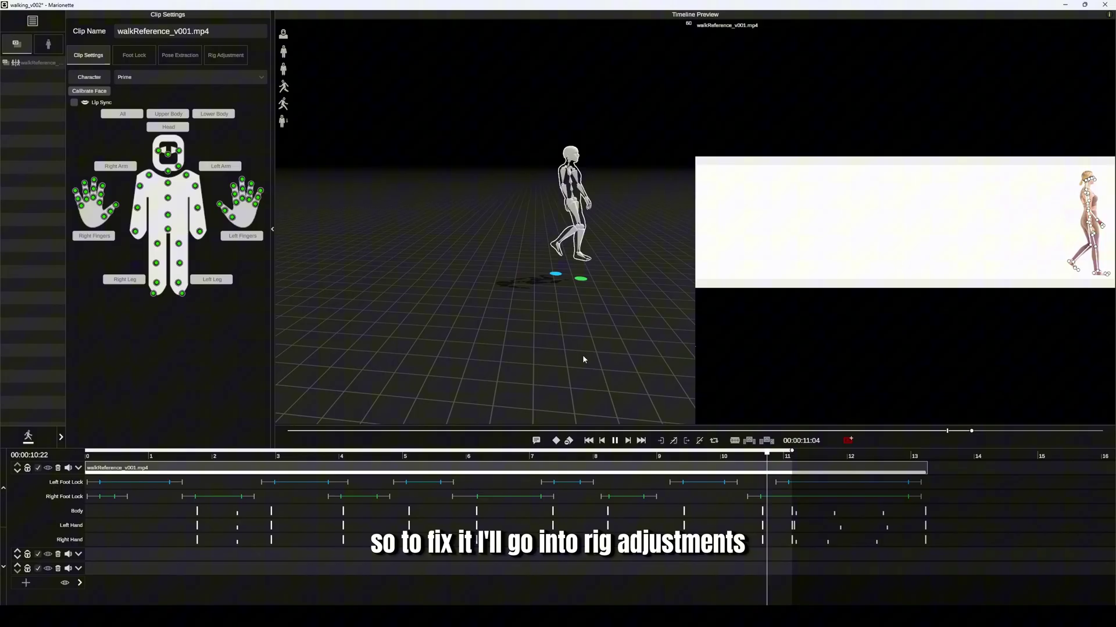
# In the rig adjustments, lower the character's ground controller with an Up/Down offset of -0.3 and play the walk
pyautogui.click(226, 54)
pyautogui.scroll(-3, 527, 273)
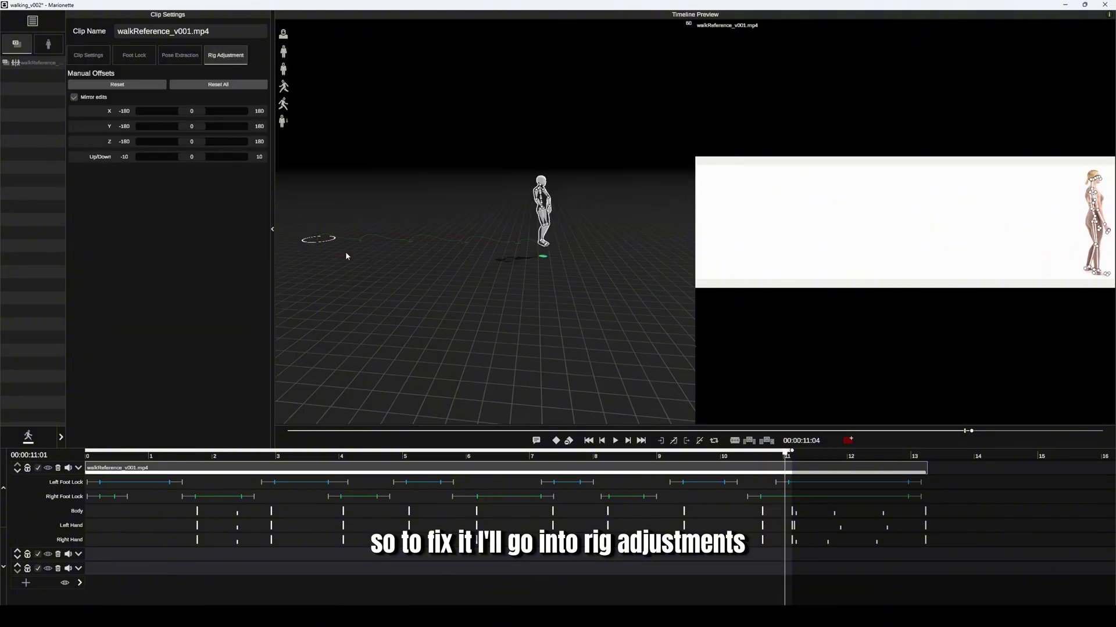
pyautogui.click(308, 244)
pyautogui.click(551, 452)
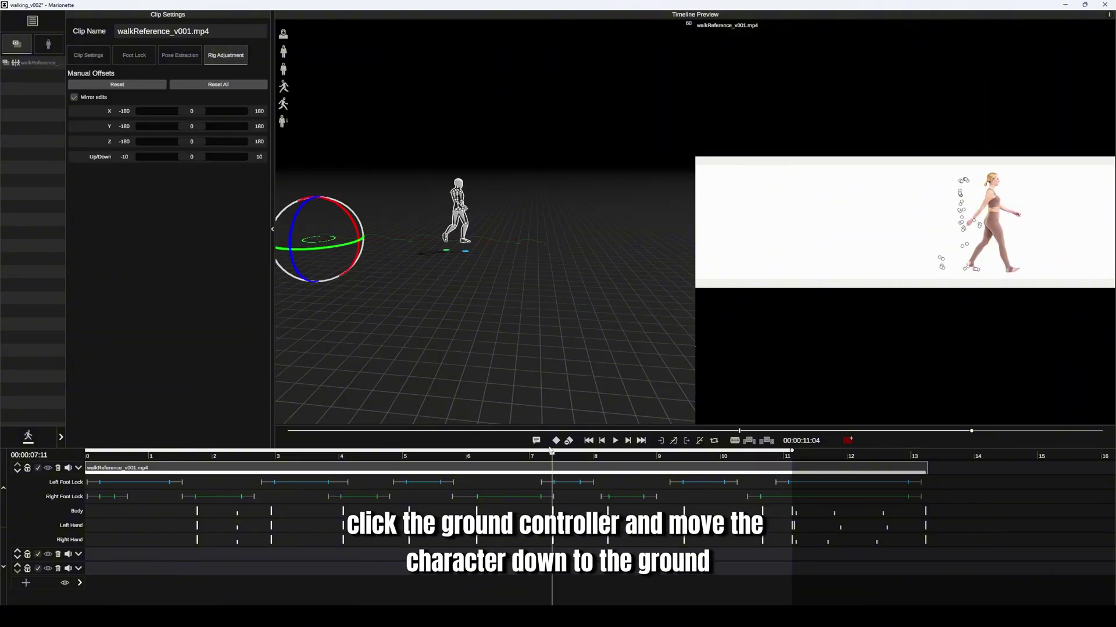
pyautogui.moveTo(105, 439); pyautogui.dragTo(83, 440)
pyautogui.scroll(4, 444, 237)
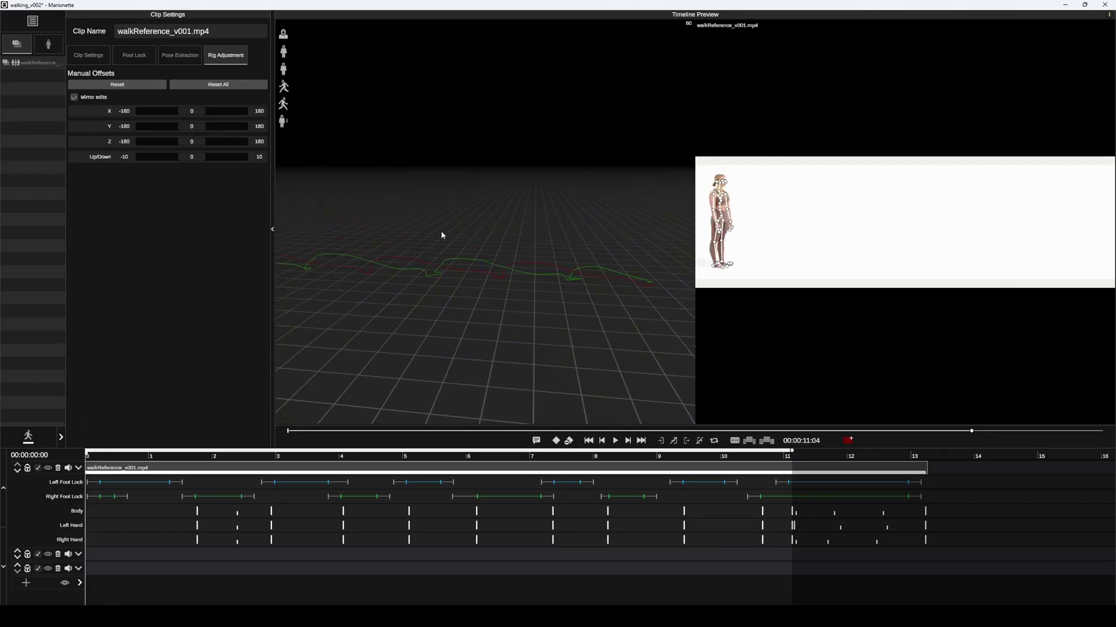
pyautogui.scroll(-1, 430, 272)
pyautogui.scroll(-5, 430, 271)
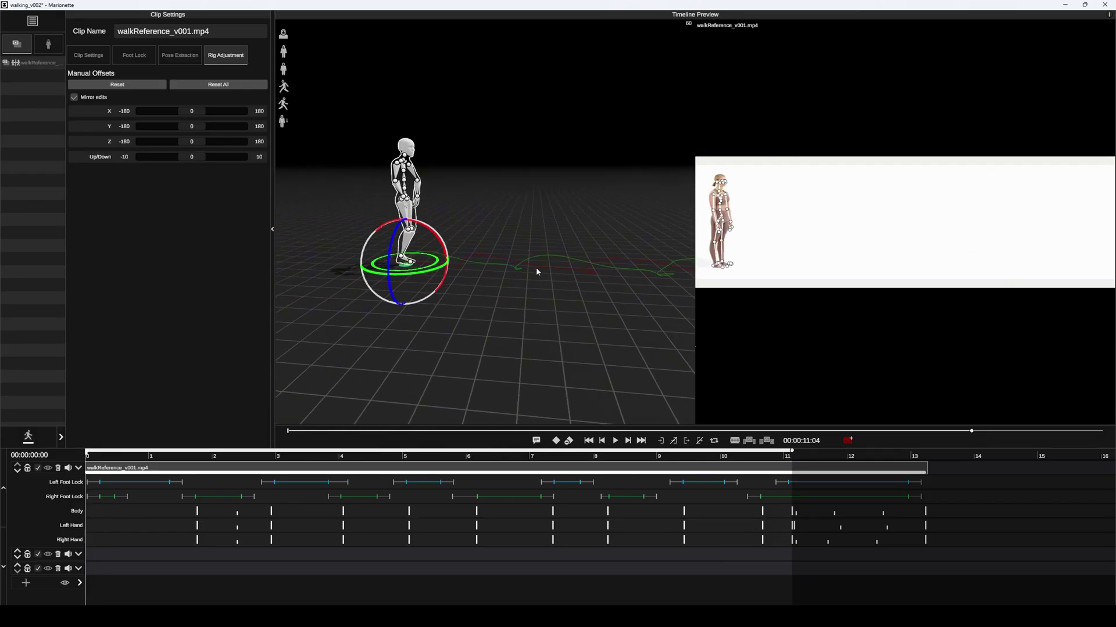
pyautogui.hotkey('ctrl', 'z')
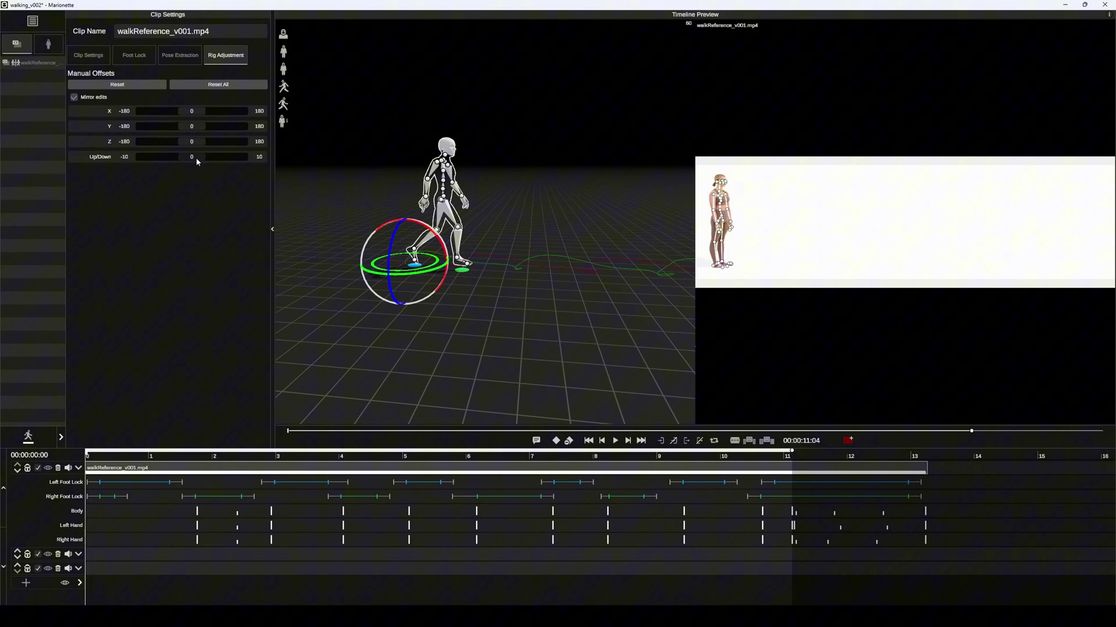
pyautogui.moveTo(196, 159); pyautogui.dragTo(195, 160)
pyautogui.press('space')
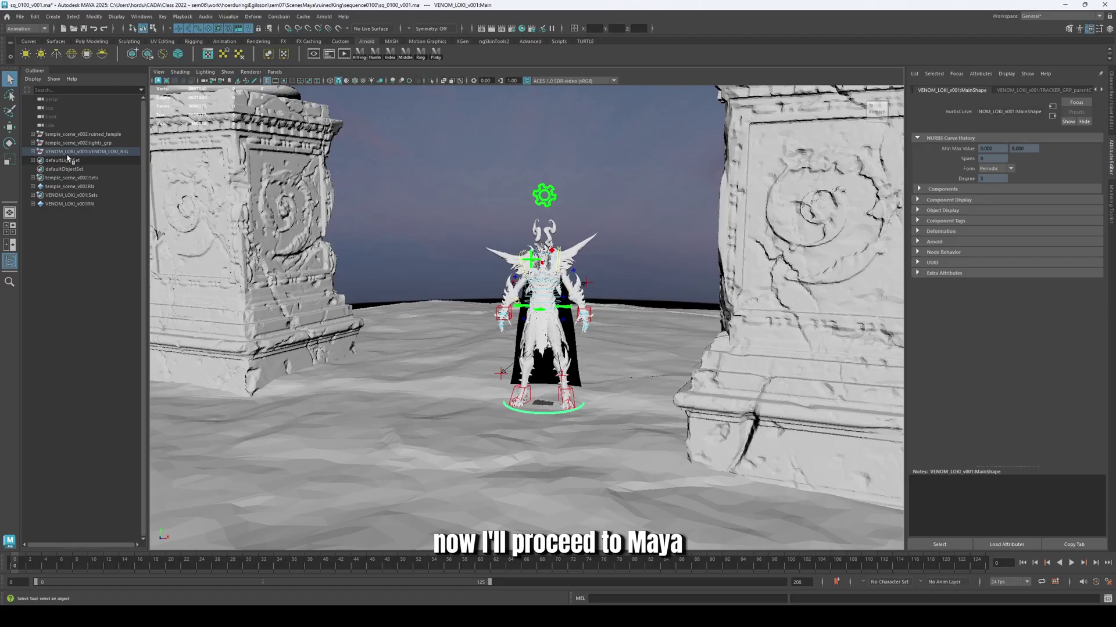
# Switch to Maya and isolate VENOM_LOKI_RIG in the perspective view
pyautogui.click(69, 153)
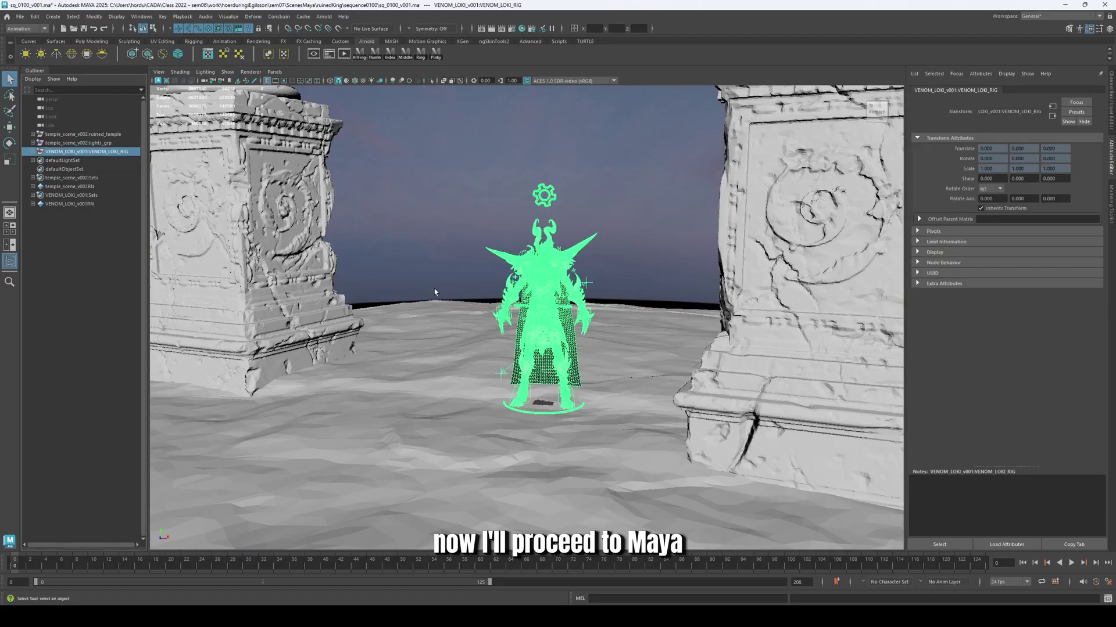
pyautogui.hotkey('ctrl', '1')
pyautogui.click(646, 323)
pyautogui.keyDown('alt'); pyautogui.moveTo(645, 323); pyautogui.dragTo(714, 327, button='right'); pyautogui.keyUp('alt')
# Raise both arms of the rig into a T-pose using the IKArm_L, IKArm_R and PoleArm_R controls
pyautogui.click(632, 314)
pyautogui.keyDown('alt'); pyautogui.moveTo(688, 299); pyautogui.dragTo(693, 301); pyautogui.keyUp('alt')
pyautogui.moveTo(623, 283); pyautogui.dragTo(625, 241)
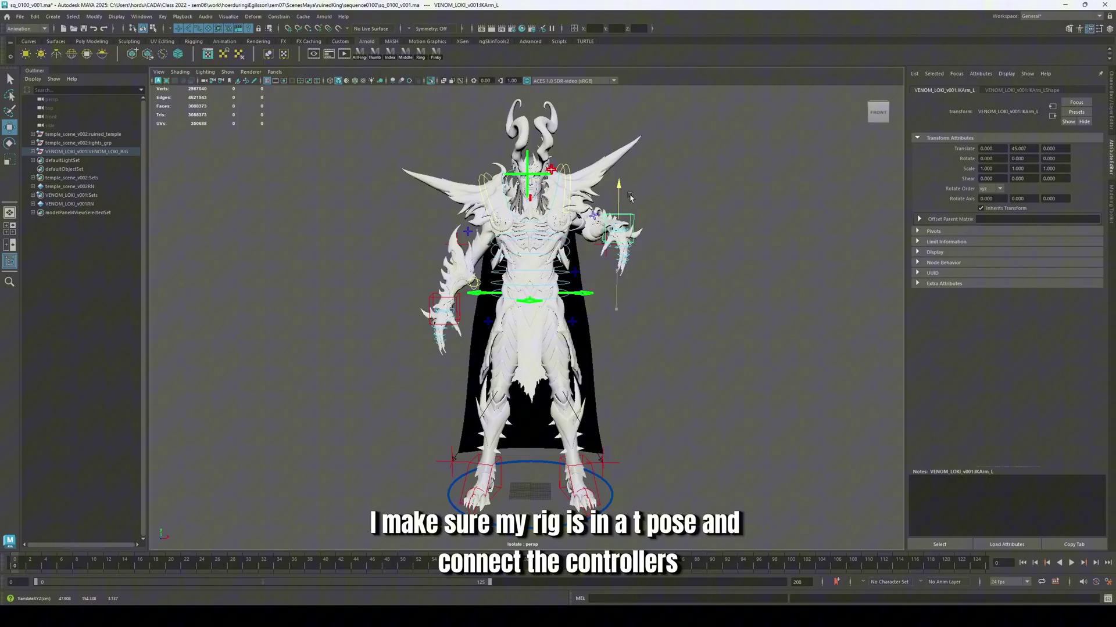
pyautogui.moveTo(629, 198); pyautogui.dragTo(627, 190)
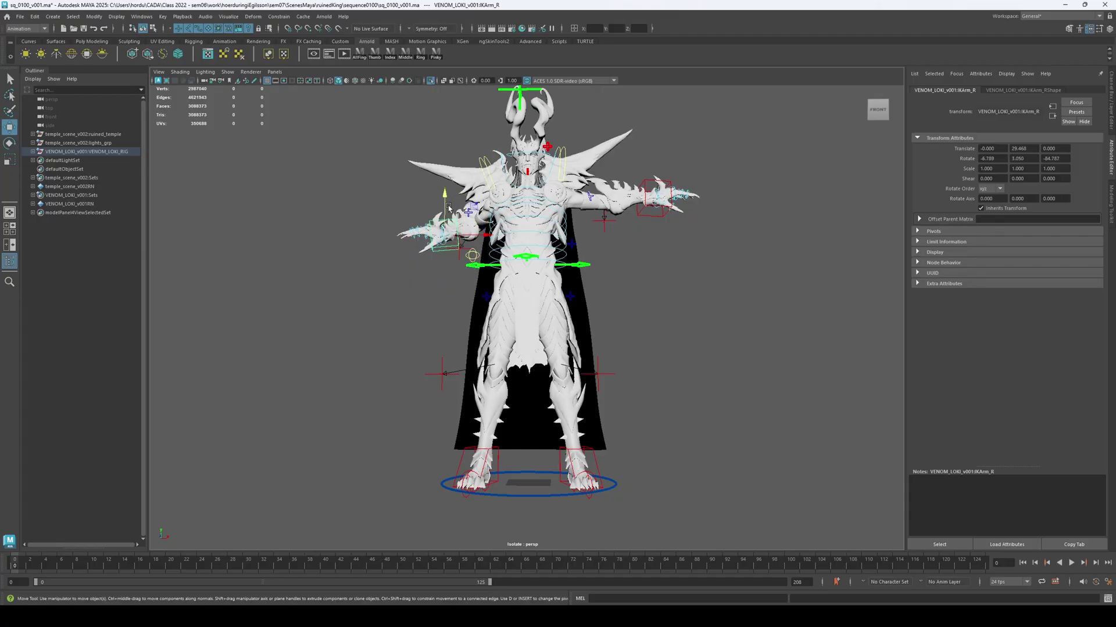
pyautogui.keyDown('alt'); pyautogui.moveTo(476, 216); pyautogui.dragTo(529, 258); pyautogui.keyUp('alt')
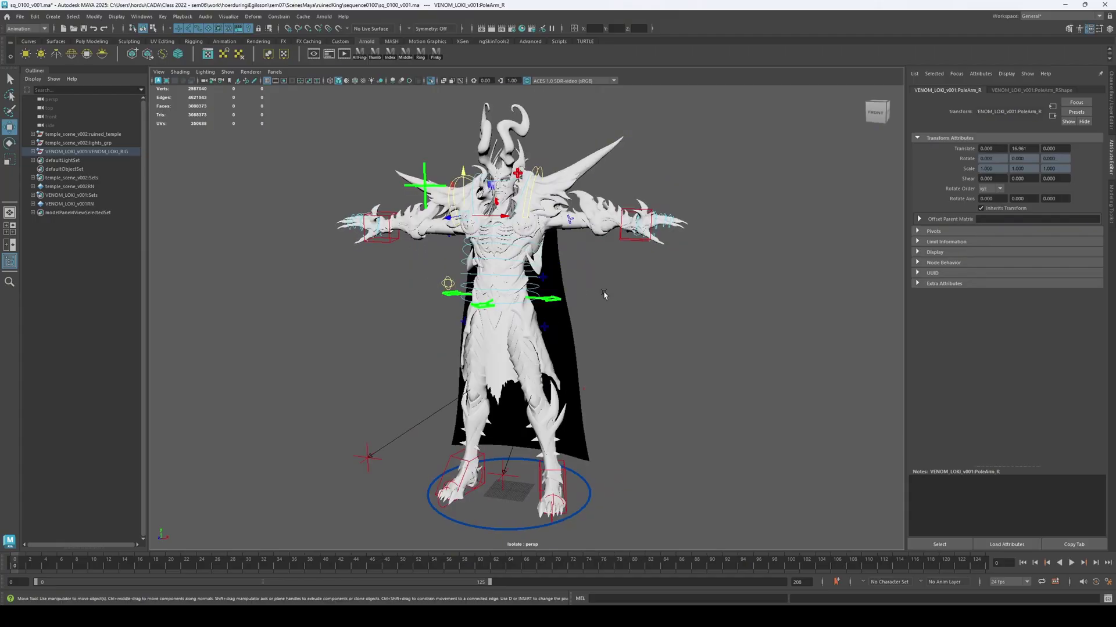
pyautogui.click(579, 303)
pyautogui.keyDown('alt'); pyautogui.moveTo(674, 283); pyautogui.dragTo(553, 294); pyautogui.keyUp('alt')
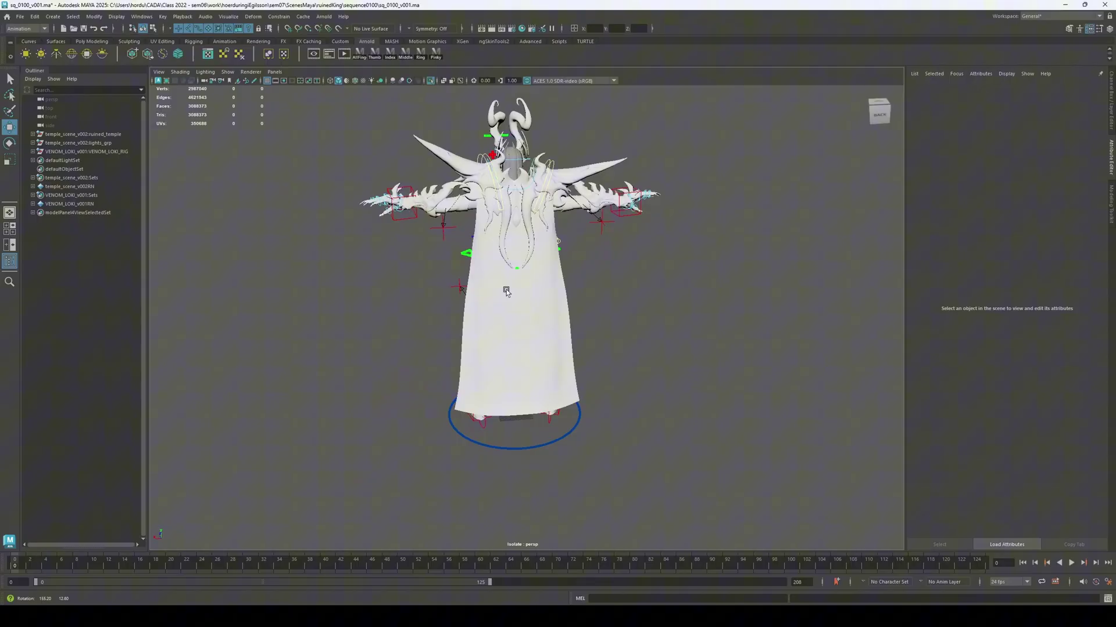
# Open the Marionette retargeting tool and assign the rig's RootX_M control to the hips
pyautogui.keyDown('alt'); pyautogui.moveTo(506, 289); pyautogui.dragTo(587, 140); pyautogui.keyUp('alt')
pyautogui.click(559, 42)
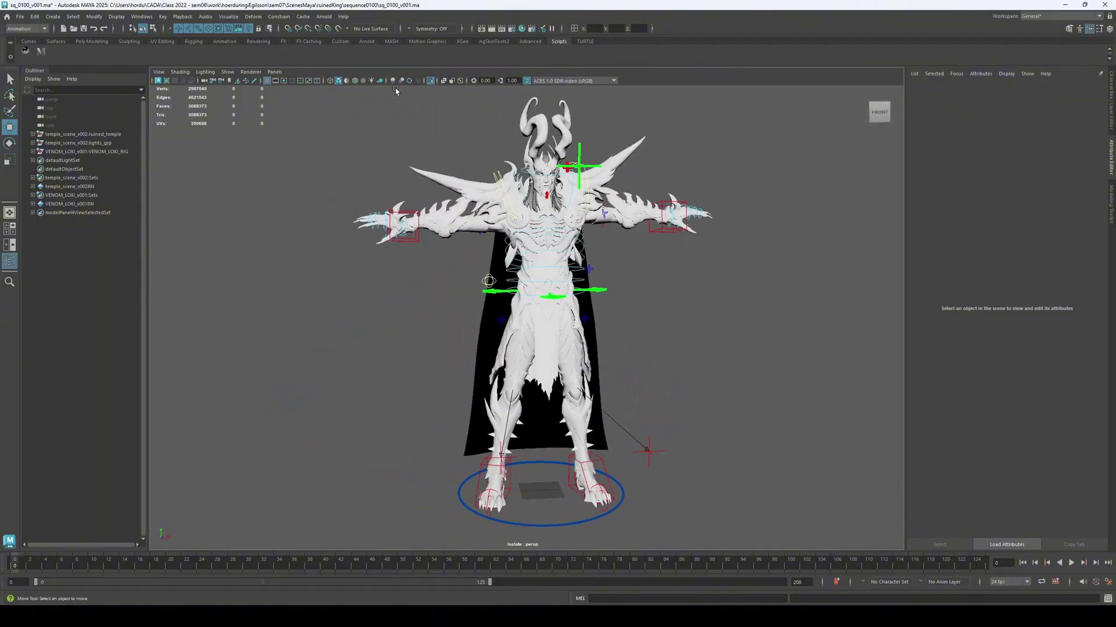
pyautogui.click(26, 52)
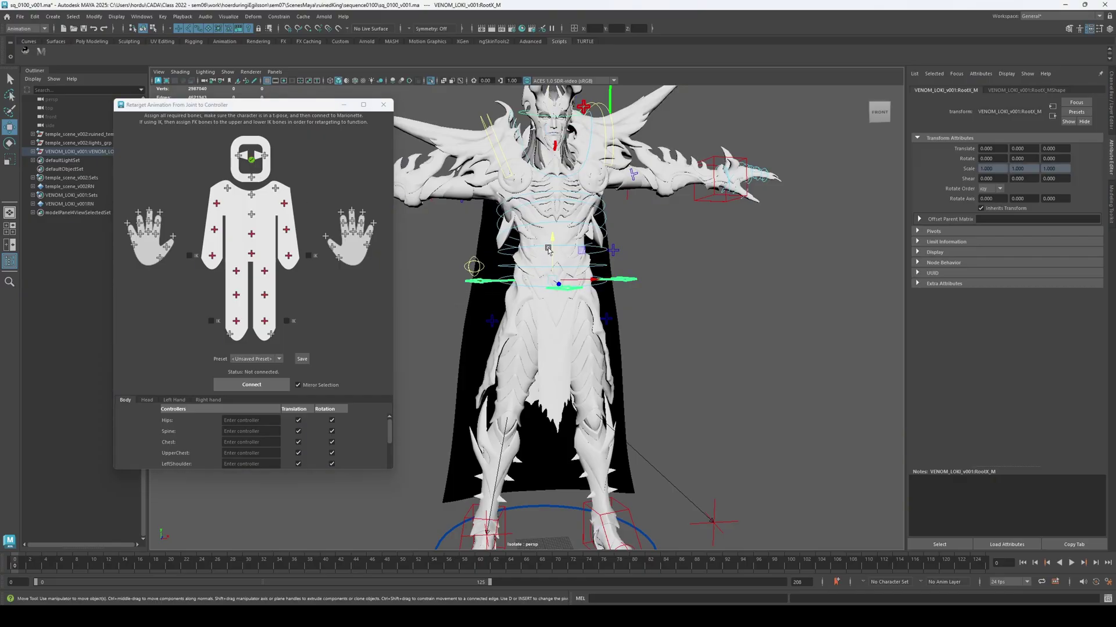
pyautogui.moveTo(548, 250)
pyautogui.mouseDown()
pyautogui.moveTo(549, 270)
pyautogui.moveTo(549, 251)
pyautogui.mouseUp()
pyautogui.hotkey('ctrl', 'z')
pyautogui.click(252, 254)
# Map IKArm_L to the left hand with IK enabled and PoleArm_L as the arm's bend goal, and enable IK for the legs
pyautogui.click(716, 201)
pyautogui.click(290, 256)
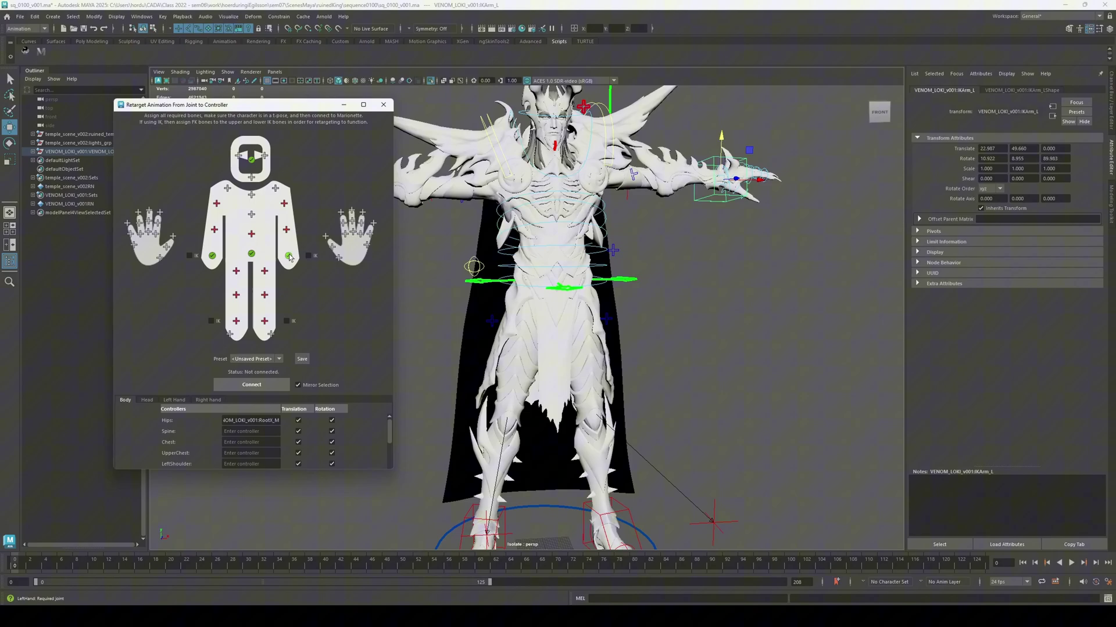
pyautogui.click(308, 256)
pyautogui.keyDown('alt'); pyautogui.moveTo(678, 235); pyautogui.dragTo(721, 279); pyautogui.keyUp('alt')
pyautogui.click(677, 179)
pyautogui.click(308, 231)
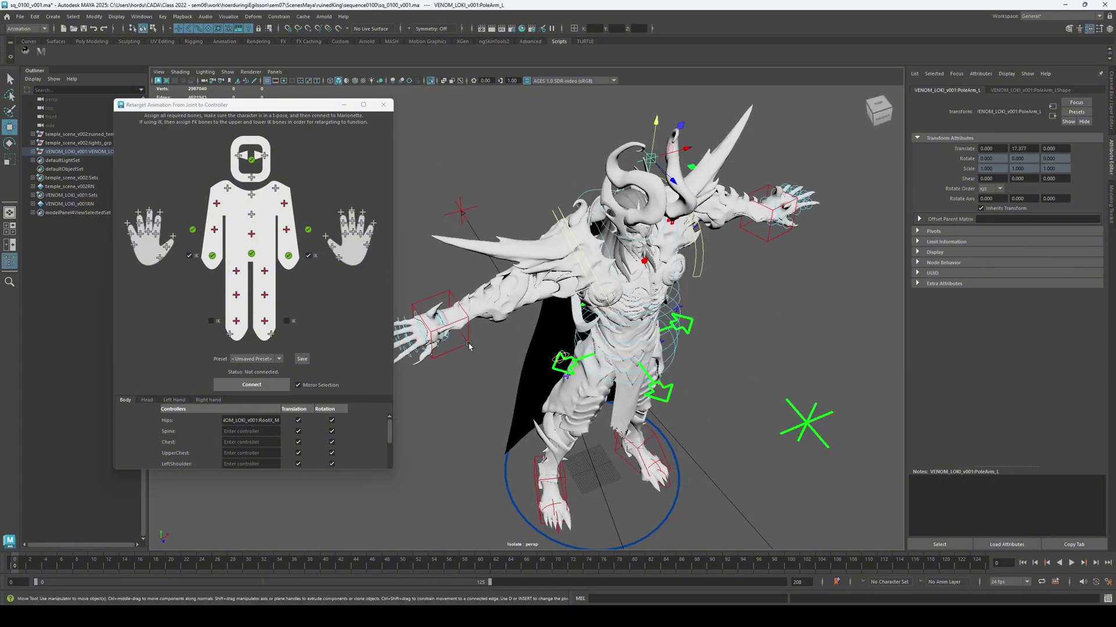
pyautogui.click(285, 321)
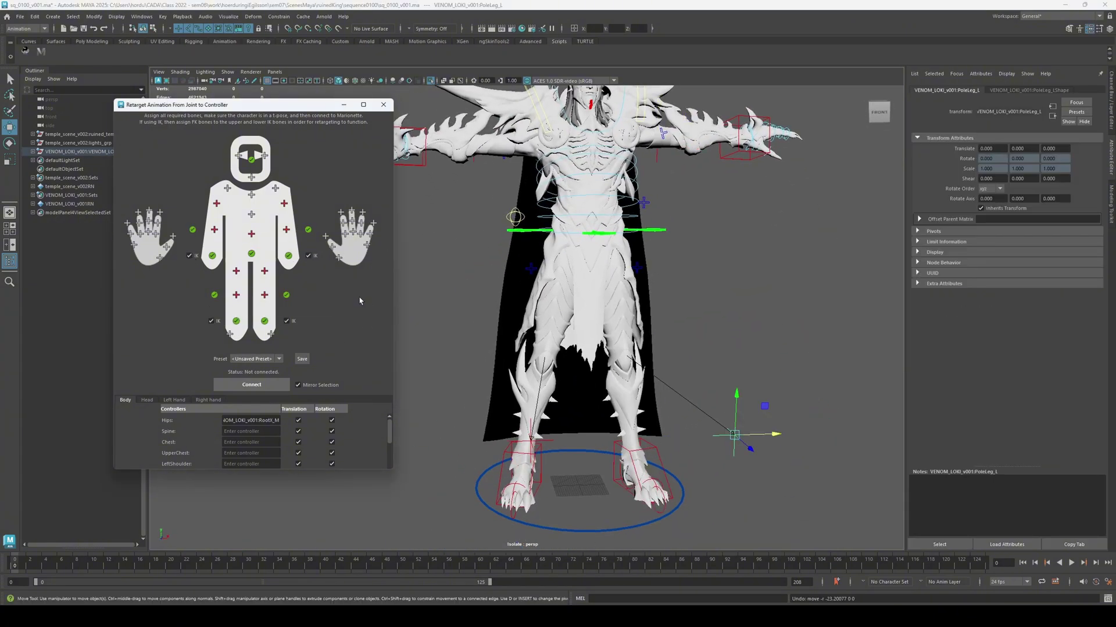
# Assign the FKSpine1_M control to the spine in the retargeting window, undoing the test rotation on it
pyautogui.click(623, 218)
pyautogui.moveTo(250, 105); pyautogui.dragTo(351, 105)
pyautogui.press('f')
pyautogui.moveTo(82, 546); pyautogui.dragTo(118, 546)
pyautogui.press('e')
pyautogui.moveTo(601, 227); pyautogui.dragTo(621, 218)
pyautogui.hotkey('ctrl', 'z')
pyautogui.click(352, 235)
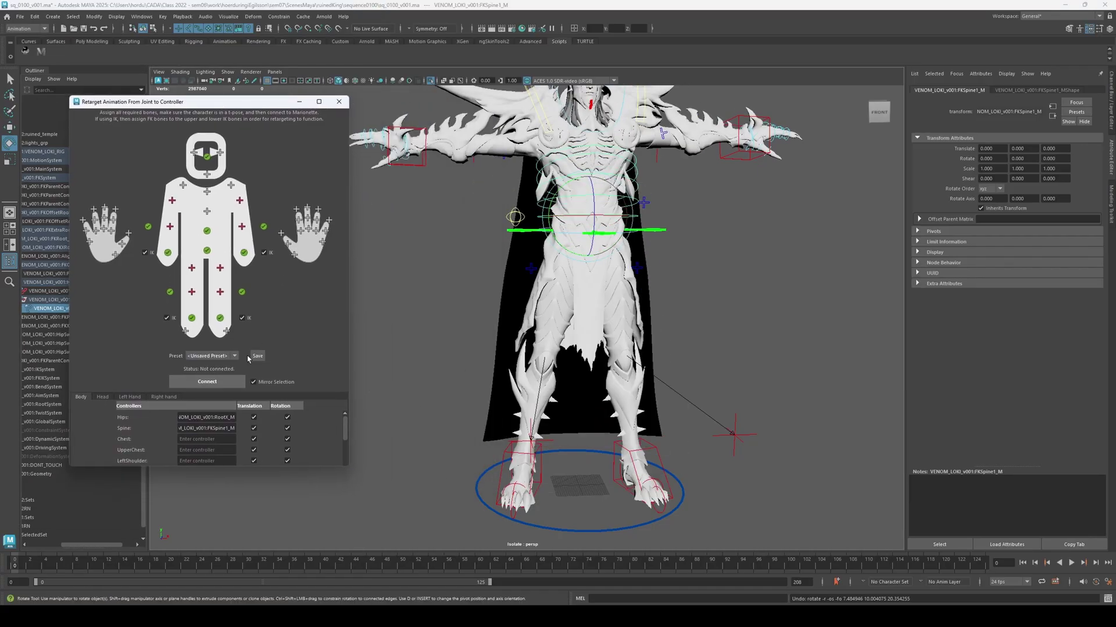
pyautogui.moveTo(523, 285)
pyautogui.keyDown('alt'); pyautogui.mouseDown()
pyautogui.moveTo(565, 287)
pyautogui.moveTo(525, 274)
pyautogui.mouseUp(); pyautogui.keyUp('alt')
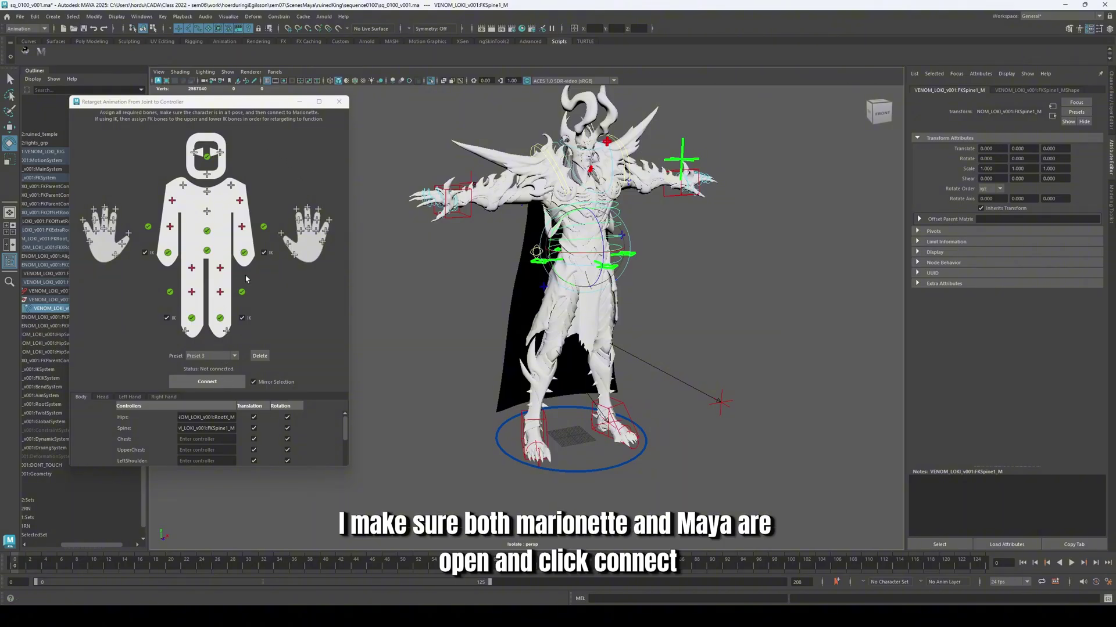
# Connect the mapped controllers to Marionette despite the missing joints and minimize the retargeting window
pyautogui.click(219, 385)
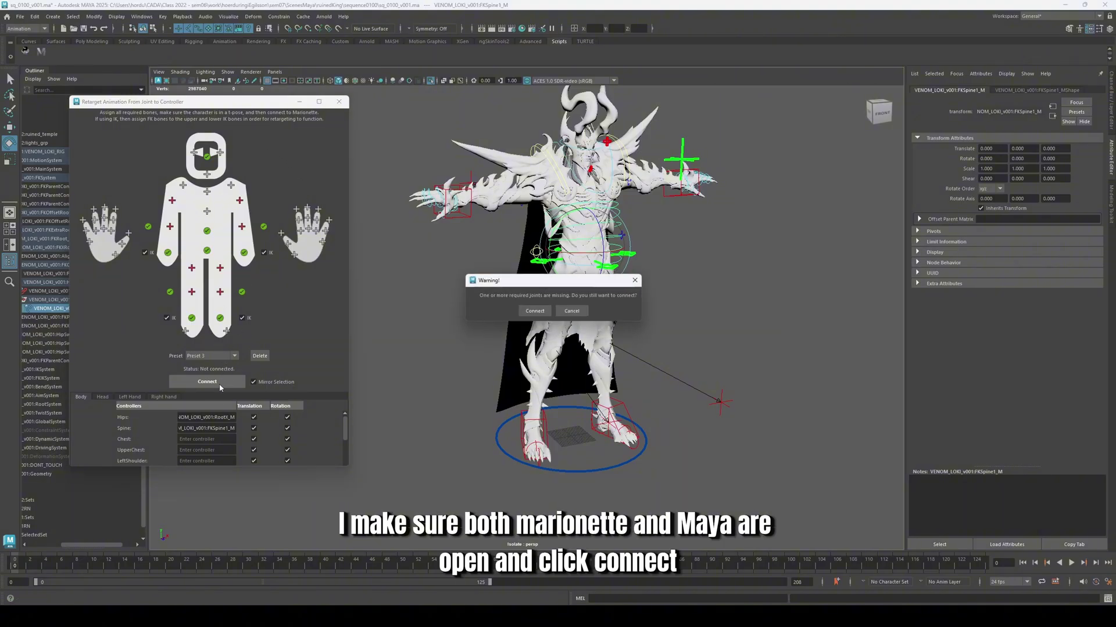
pyautogui.click(535, 312)
pyautogui.click(299, 103)
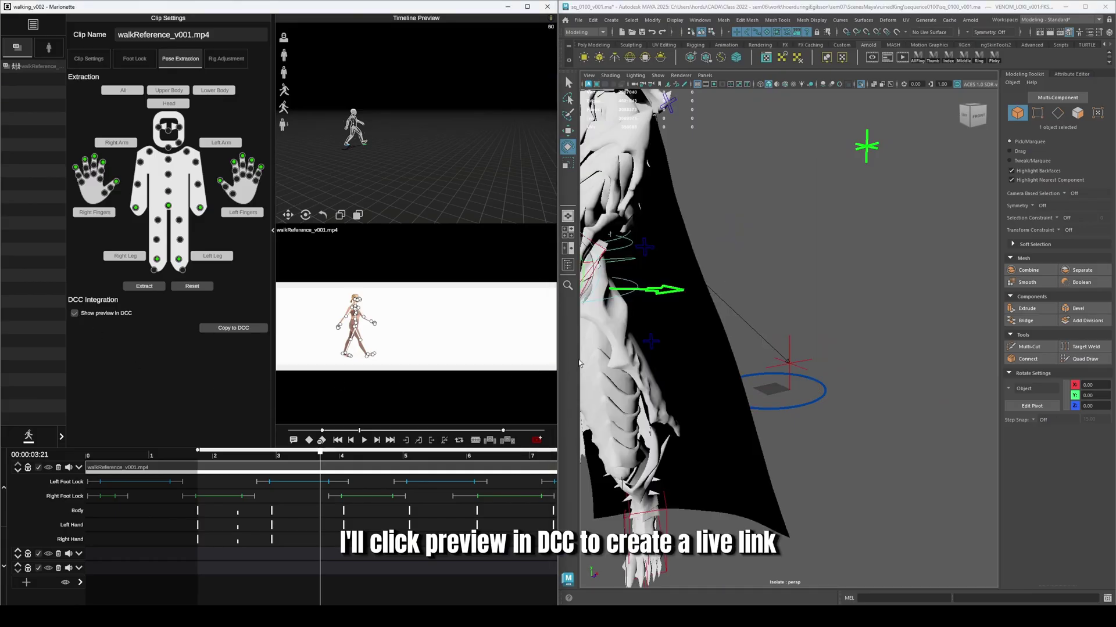
# Play the walk from 00:00:01:23 in Marionette to check its live preview on the rig, and copy the animation to the DCC
pyautogui.scroll(-10, 635, 364)
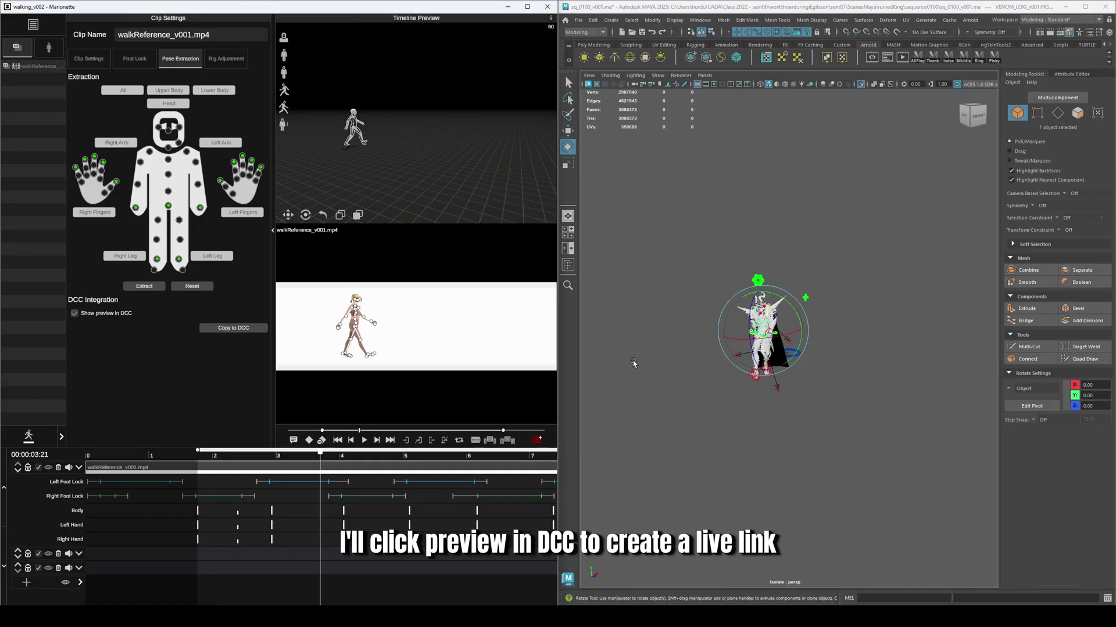
pyautogui.keyDown('alt'); pyautogui.moveTo(635, 364); pyautogui.dragTo(745, 370); pyautogui.keyUp('alt')
pyautogui.press('f')
pyautogui.scroll(-10, 789, 374)
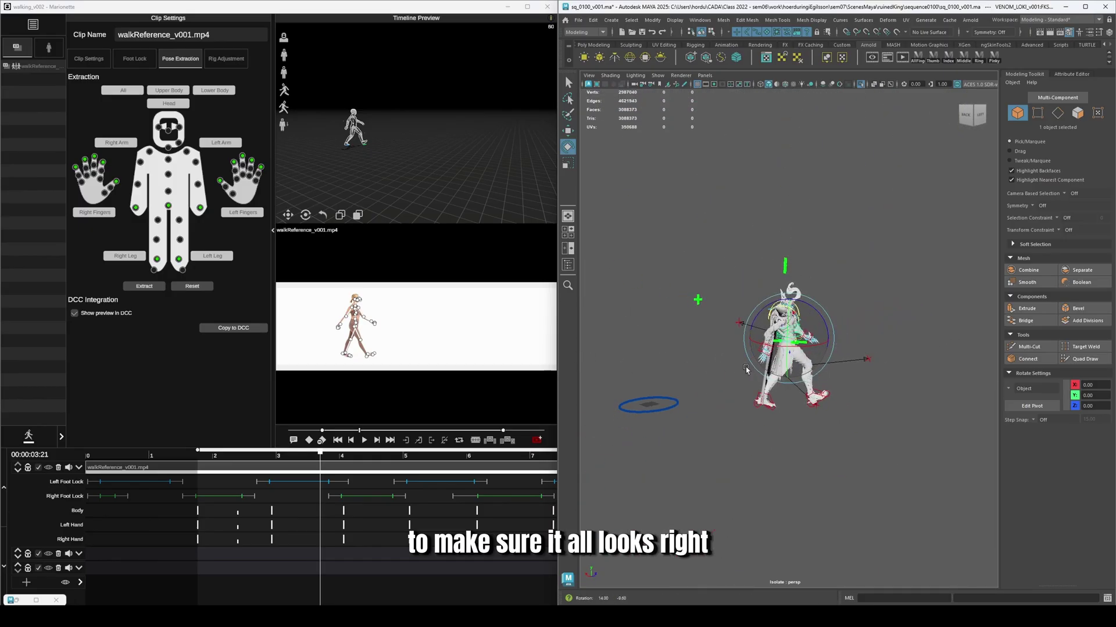
pyautogui.moveTo(319, 461); pyautogui.dragTo(196, 456)
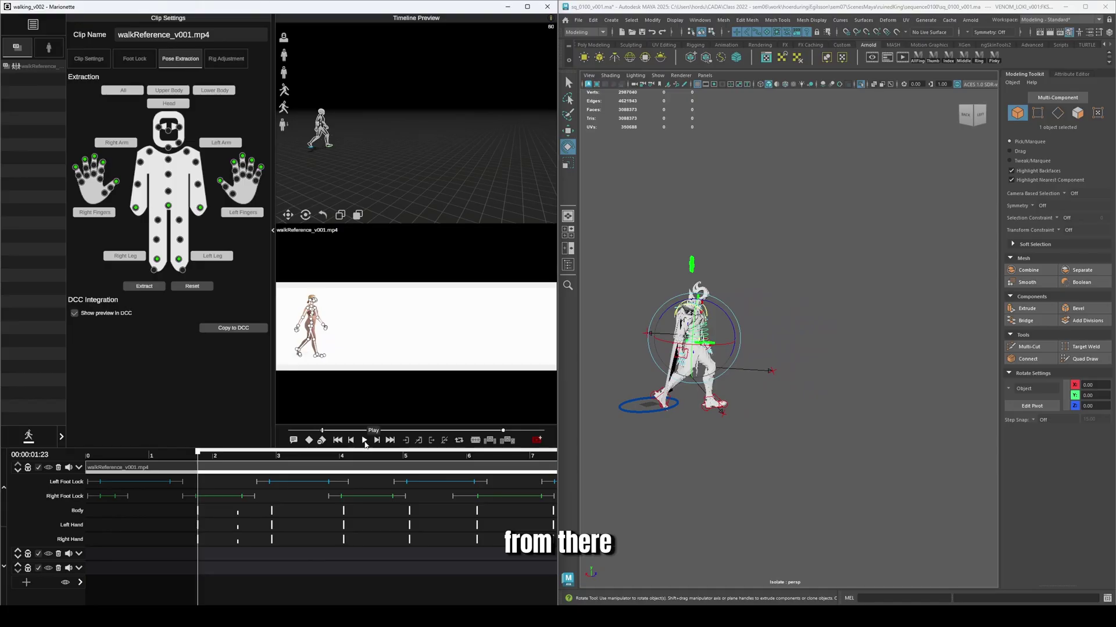
pyautogui.click(365, 443)
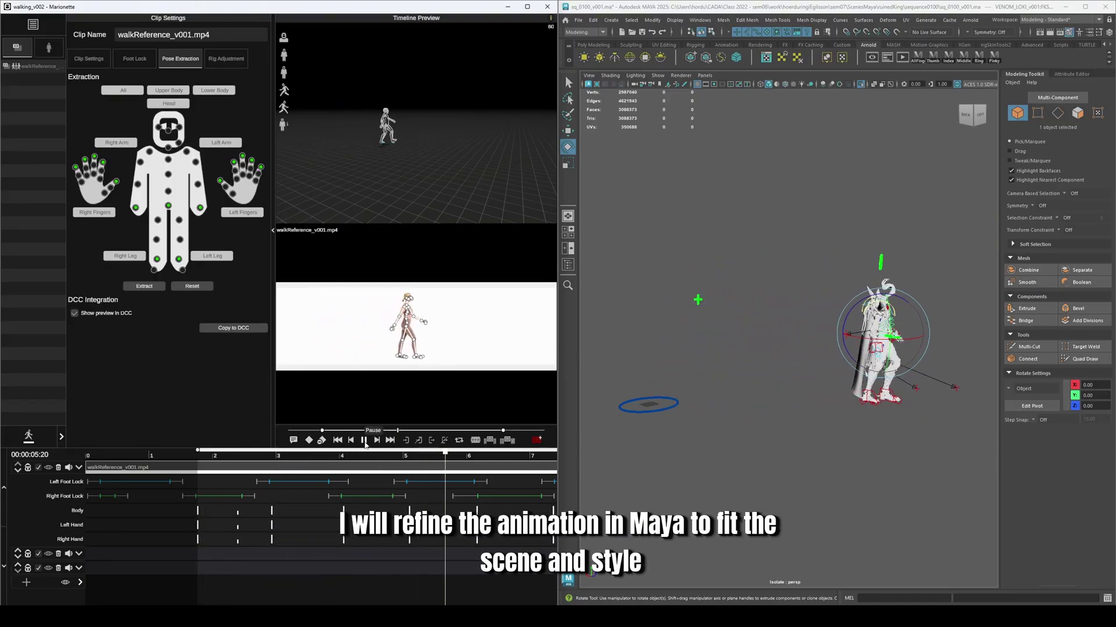
pyautogui.scroll(-5, 721, 416)
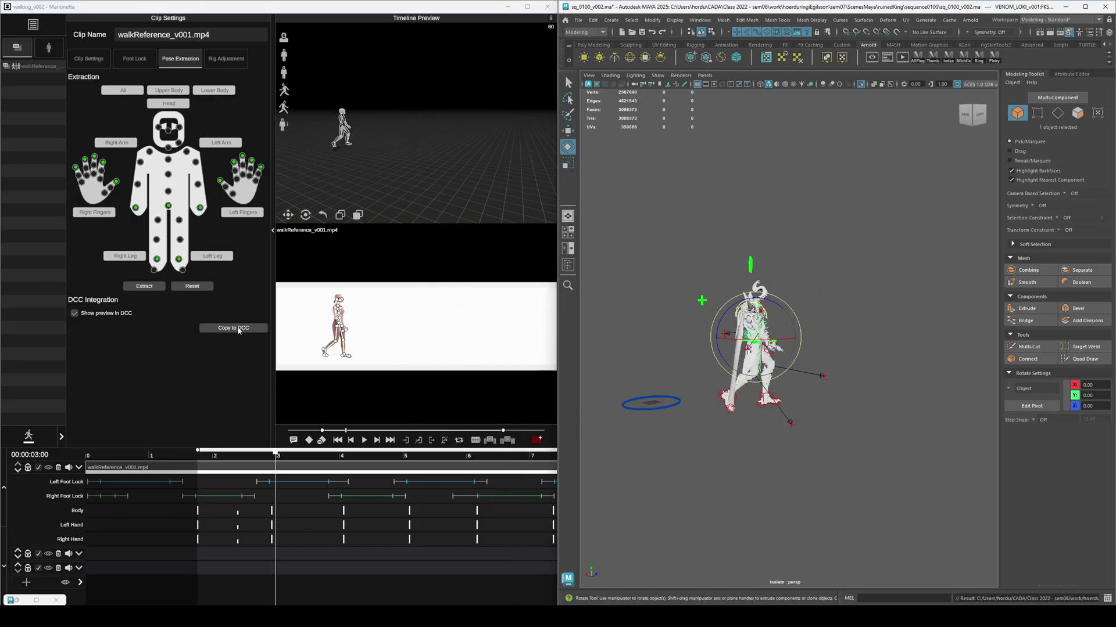
pyautogui.click(235, 329)
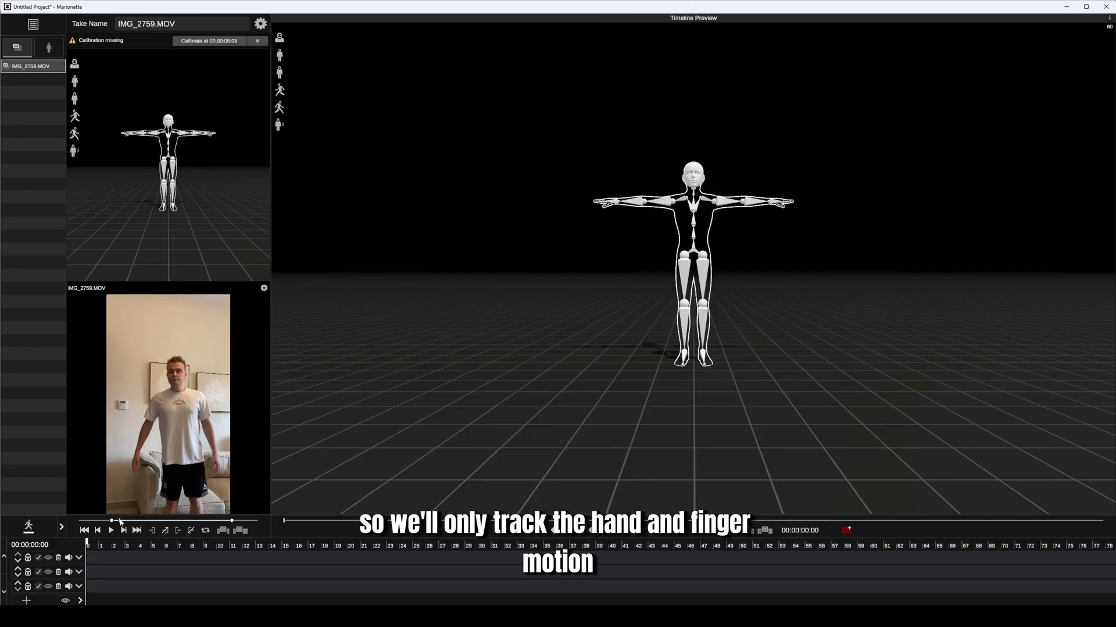
# Scrub through the beginning of the IMG_2759.MOV take in Marionette
pyautogui.moveTo(120, 523); pyautogui.dragTo(115, 522)
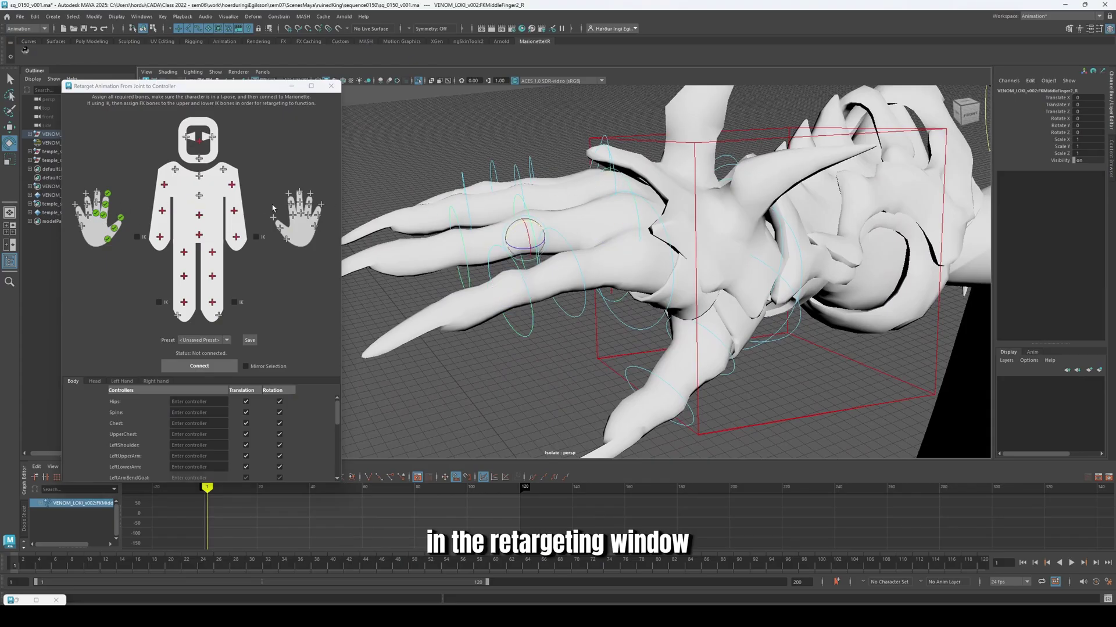
# In Maya, assign the right hand's FKMiddleFinger3_R and FKRingFinger1_R controls to their finger joints in the retargeting window
pyautogui.click(471, 276)
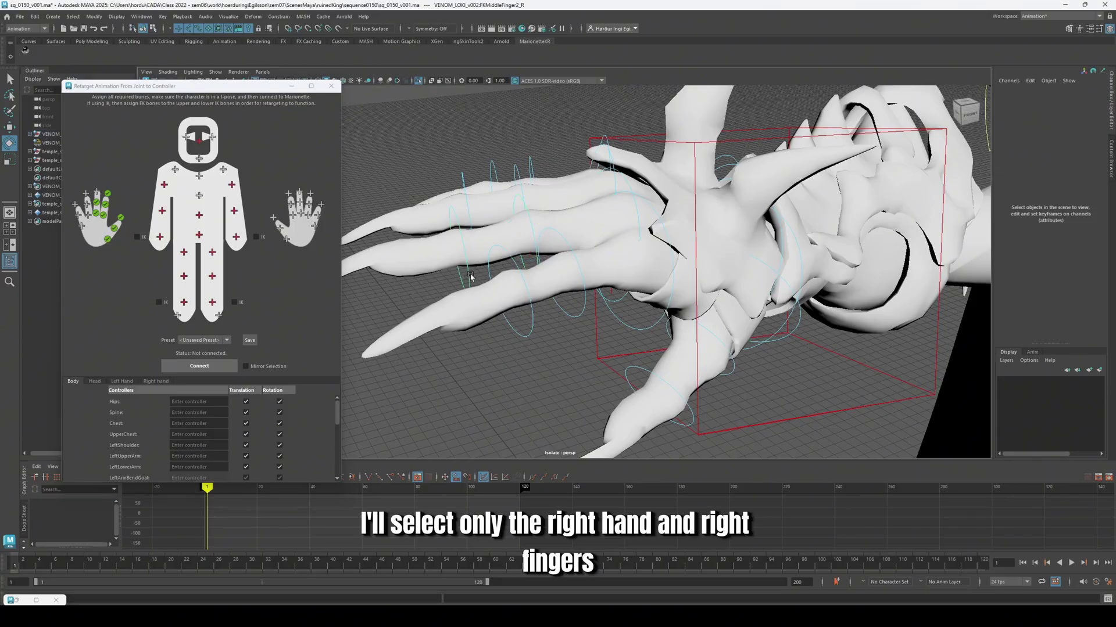
pyautogui.click(469, 277)
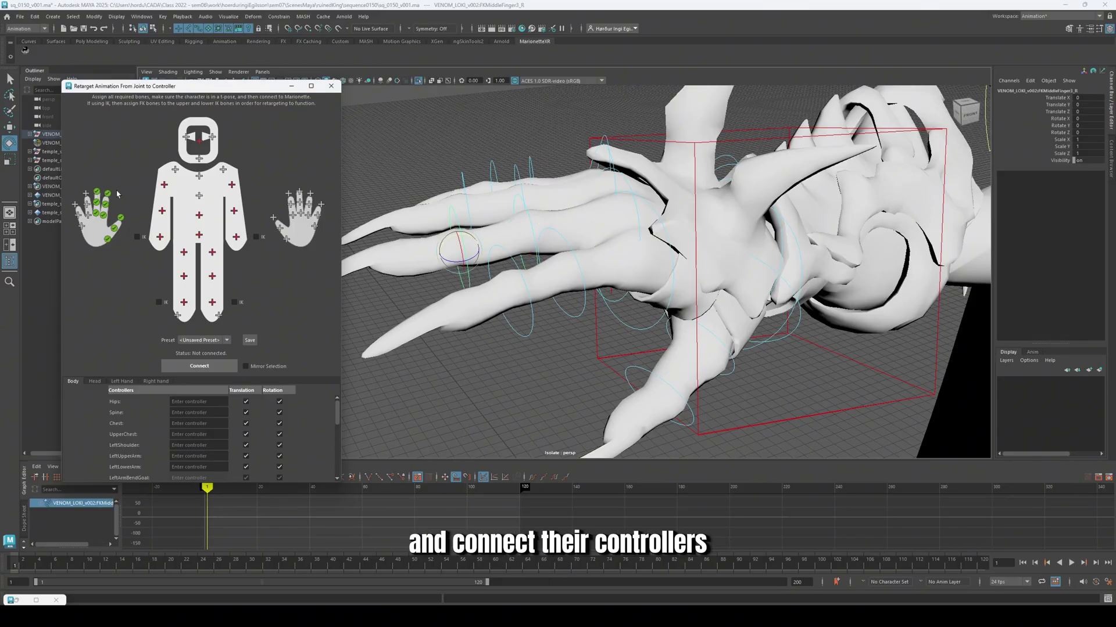
pyautogui.keyDown('alt'); pyautogui.moveTo(405, 135); pyautogui.dragTo(503, 185); pyautogui.keyUp('alt')
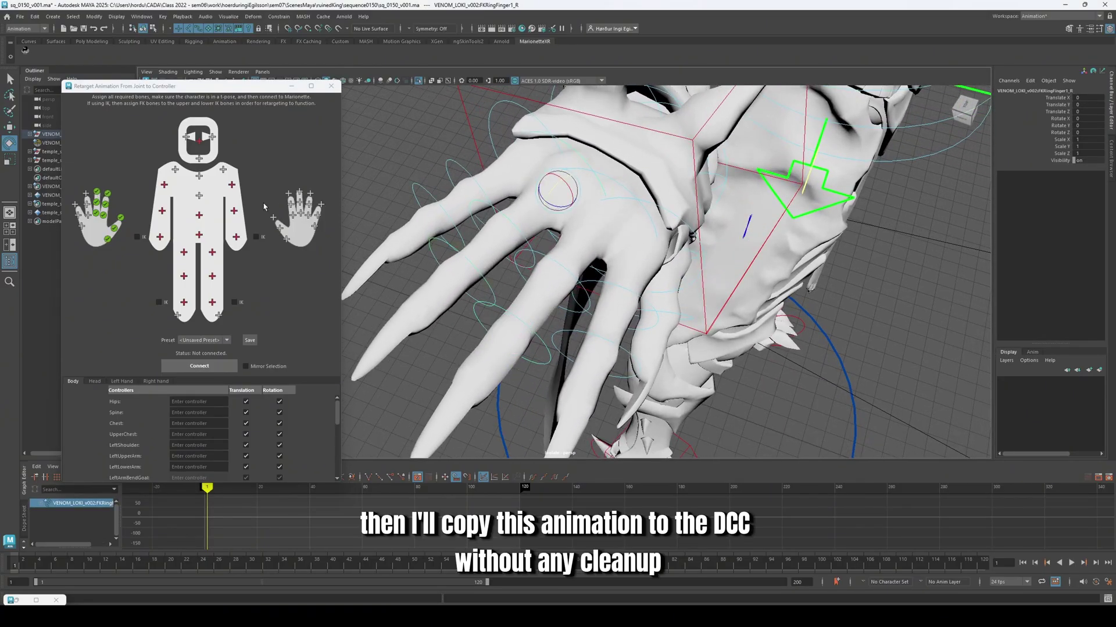
pyautogui.keyDown('alt'); pyautogui.moveTo(454, 247); pyautogui.dragTo(506, 229); pyautogui.keyUp('alt')
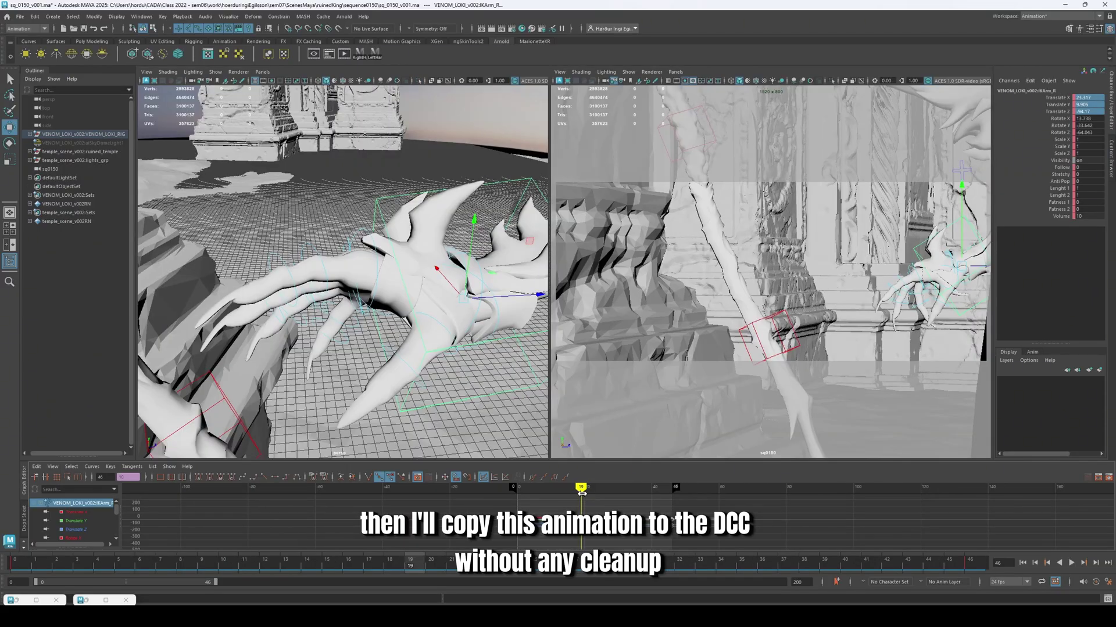
# Scrub the right-hand animation in the temple scene to examine the motion of IKArm_R and the fingers
pyautogui.moveTo(581, 493); pyautogui.dragTo(611, 496)
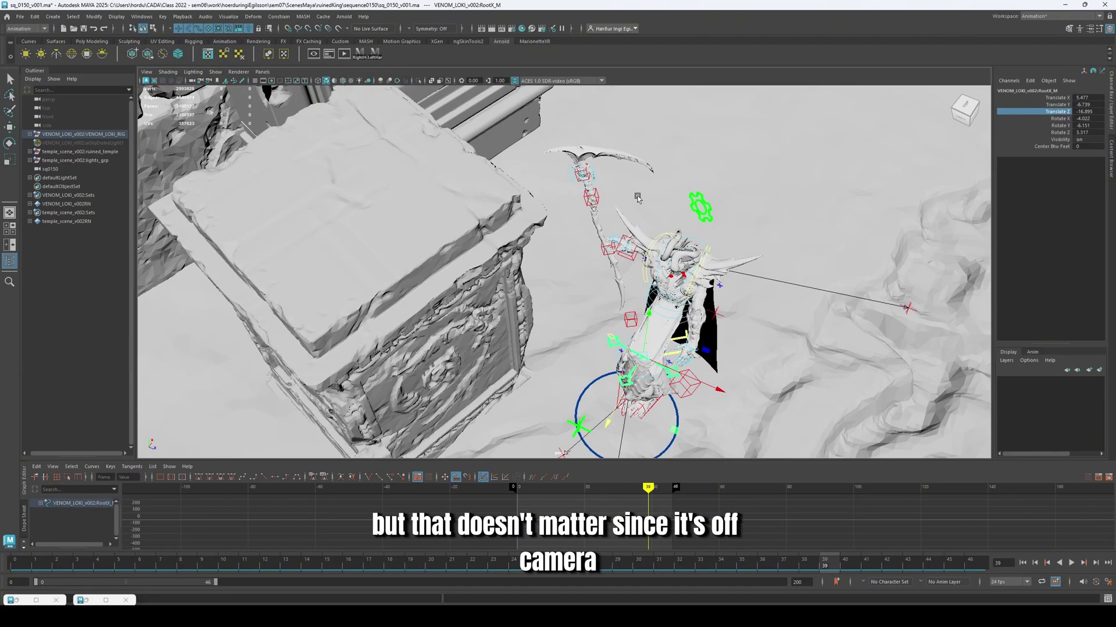
pyautogui.keyDown('alt'); pyautogui.moveTo(558, 233); pyautogui.dragTo(395, 174); pyautogui.keyUp('alt')
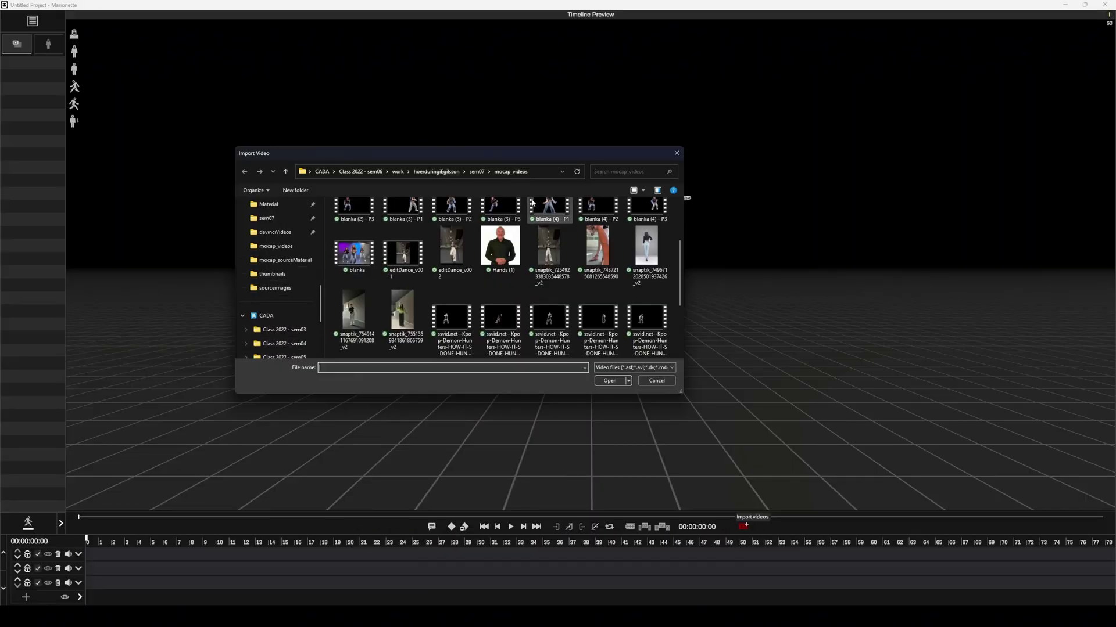
# Import the IMG_3175 video from the mocap_sourceMaterial folder into Marionette and rotate its footage upright
pyautogui.click(309, 262)
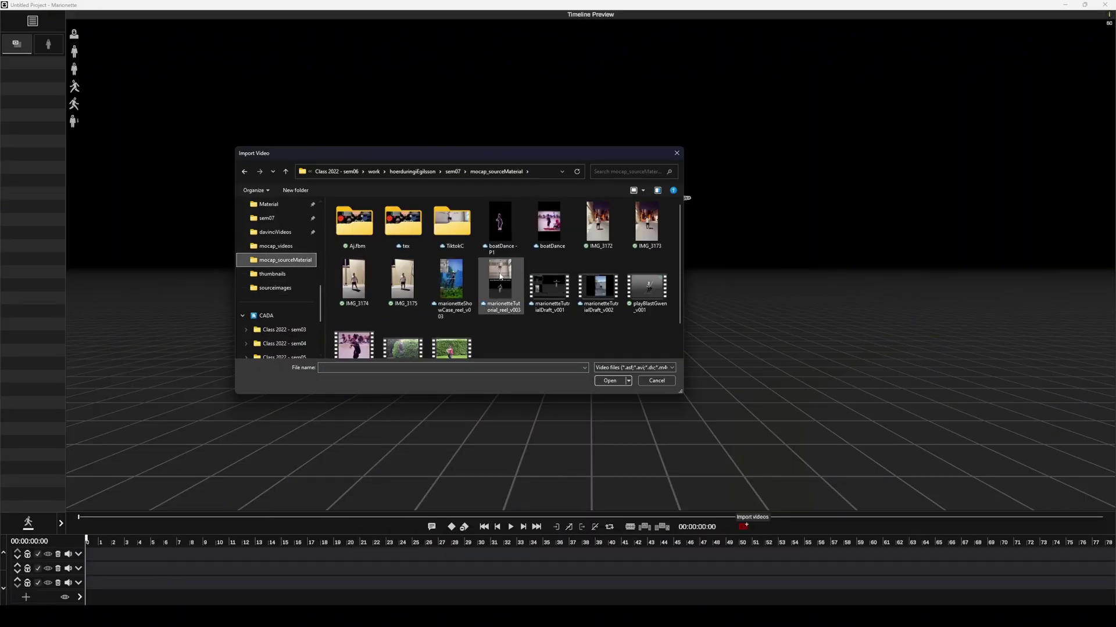
pyautogui.click(608, 380)
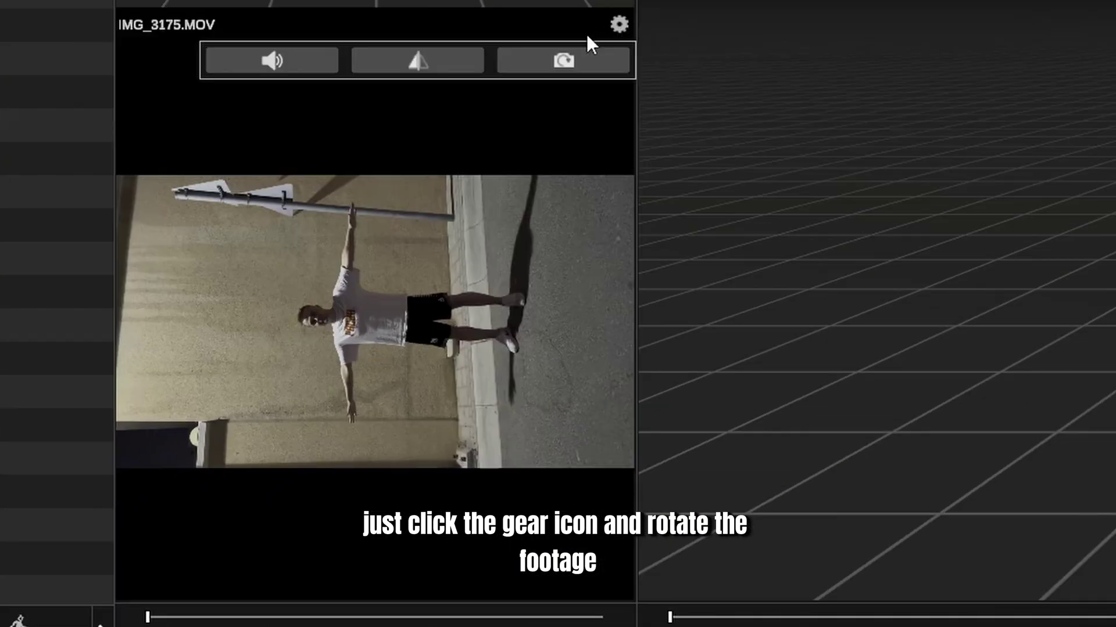
pyautogui.click(251, 298)
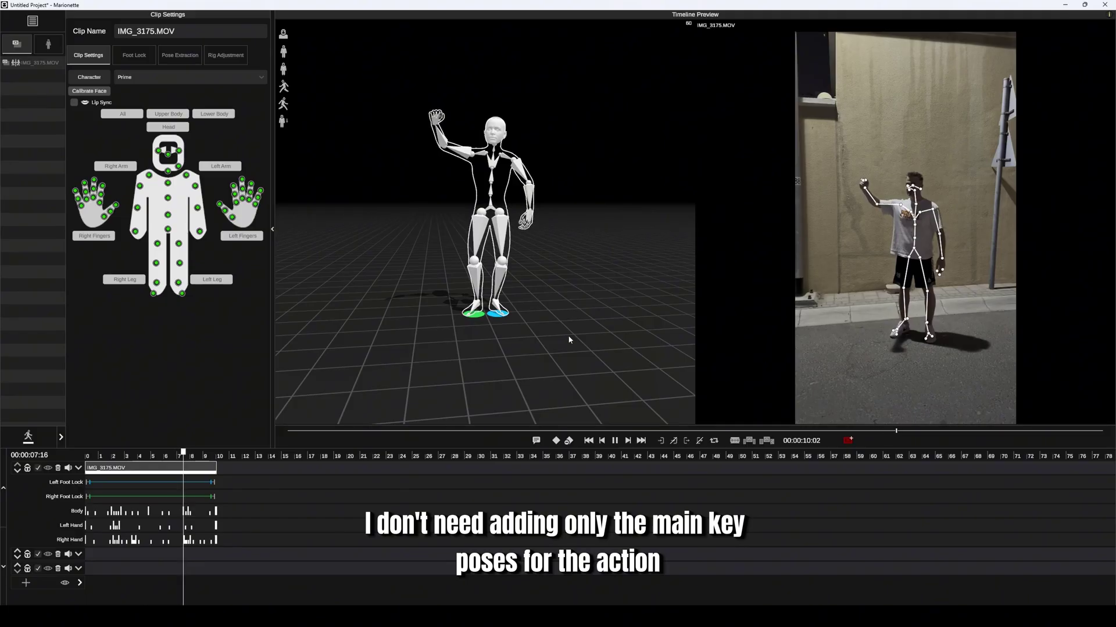
# Play the IMG_3175.MOV clip on the timeline to review its main key poses
pyautogui.click(188, 466)
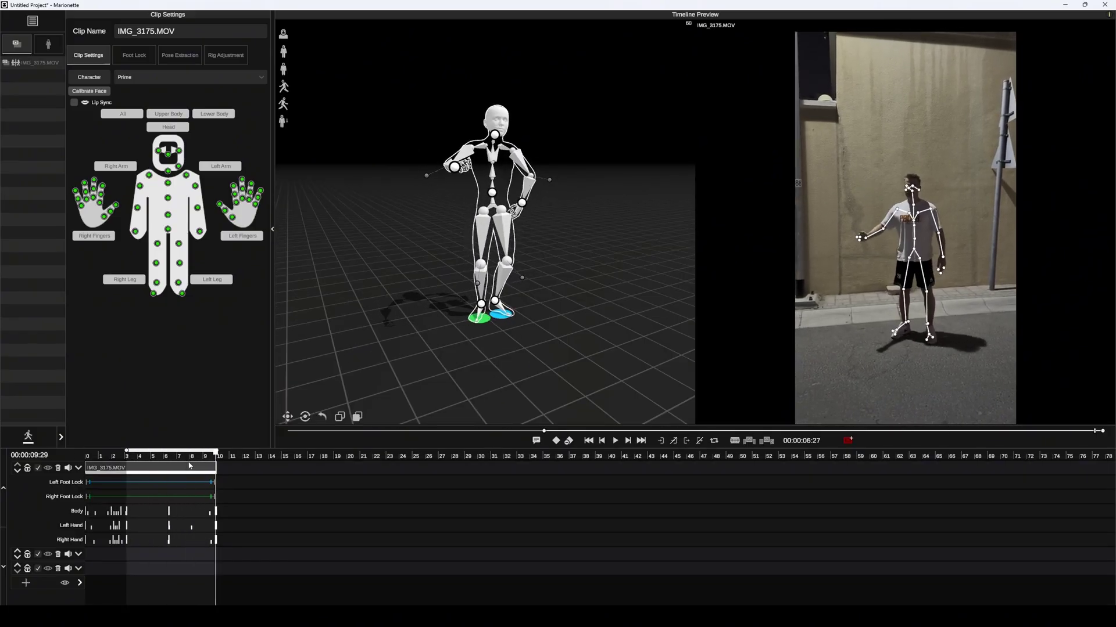
pyautogui.click(615, 441)
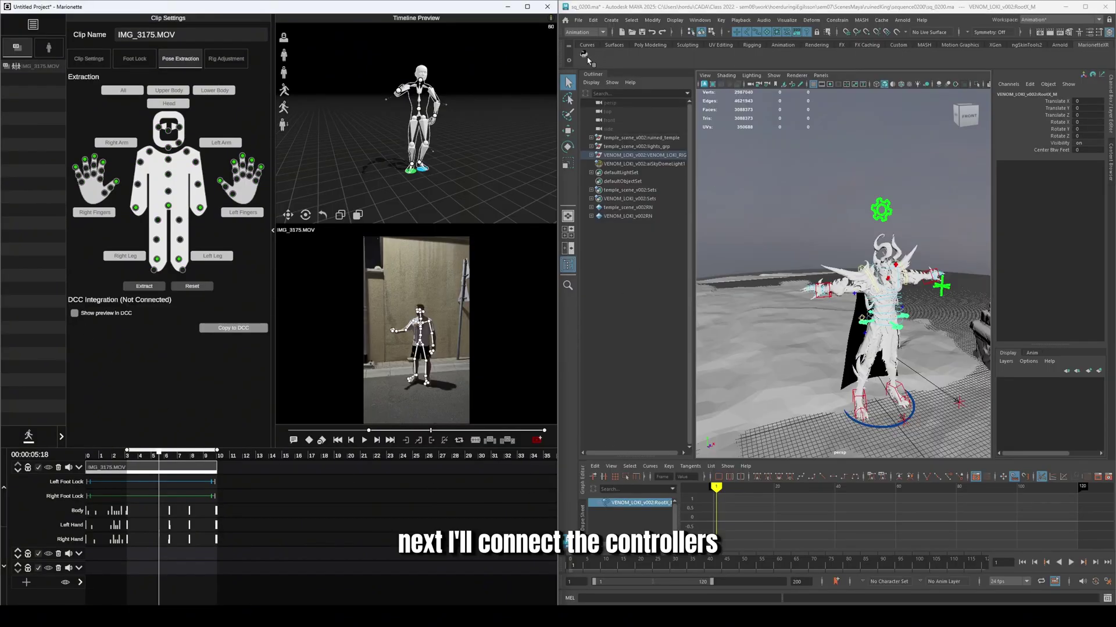
# Open the retargeting tool in Maya, connect the Preset 1 controllers despite the missing joints, and minimize the window
pyautogui.click(585, 56)
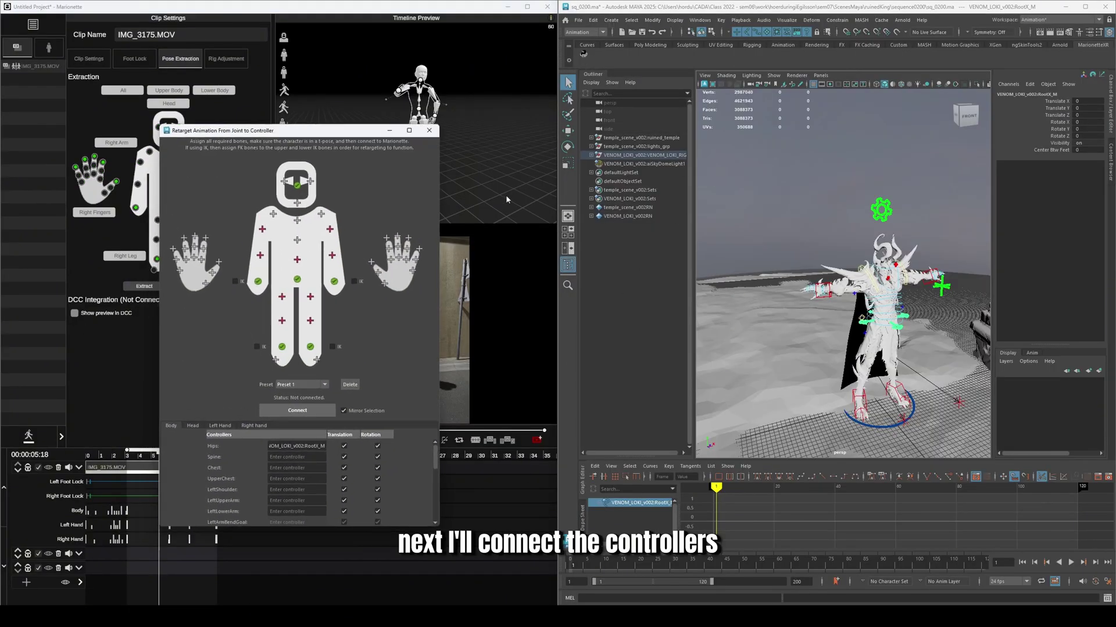
pyautogui.click(298, 411)
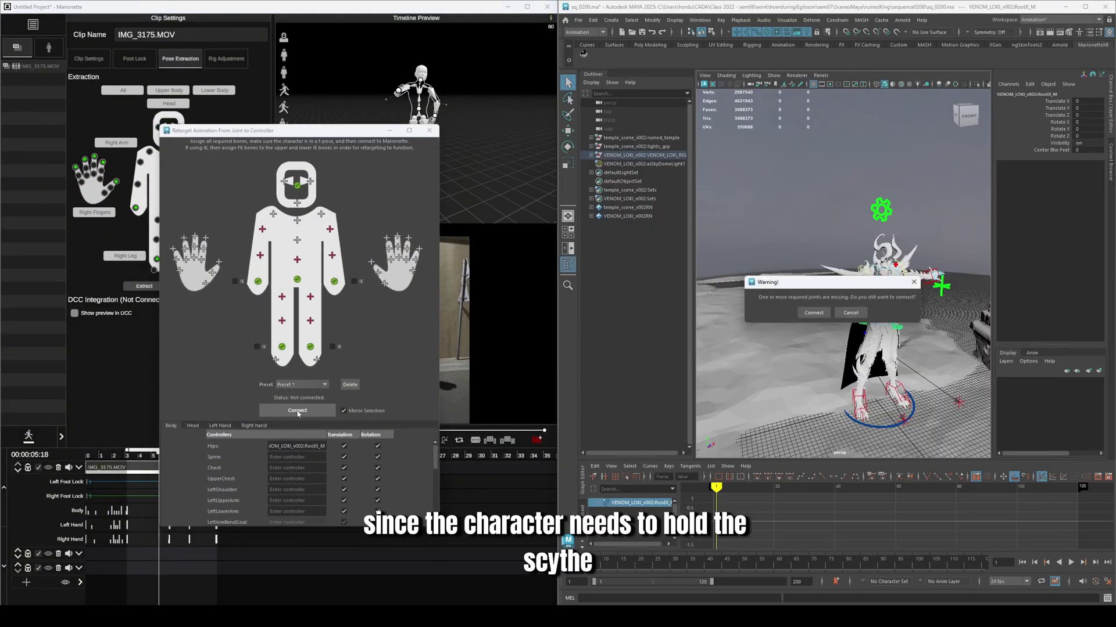
pyautogui.click(814, 313)
pyautogui.click(389, 130)
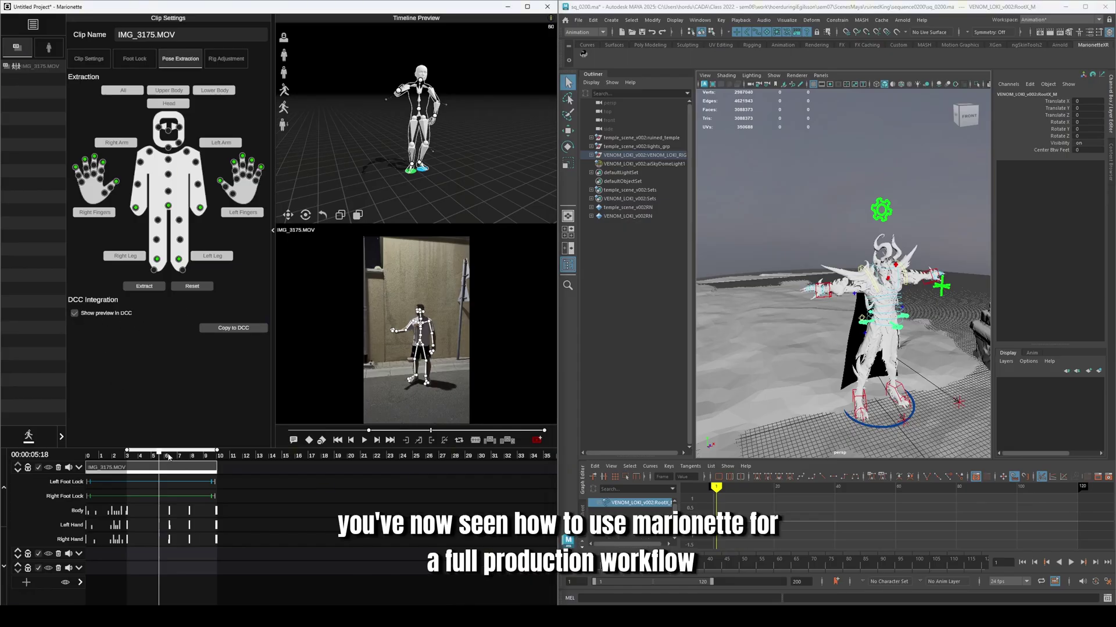
# Scrub the clip to 00:00:05:02 in Marionette, copy its animation to the DCC, and play it on the rig in Maya
pyautogui.moveTo(169, 456)
pyautogui.mouseDown()
pyautogui.moveTo(132, 451)
pyautogui.moveTo(173, 468)
pyautogui.mouseUp()
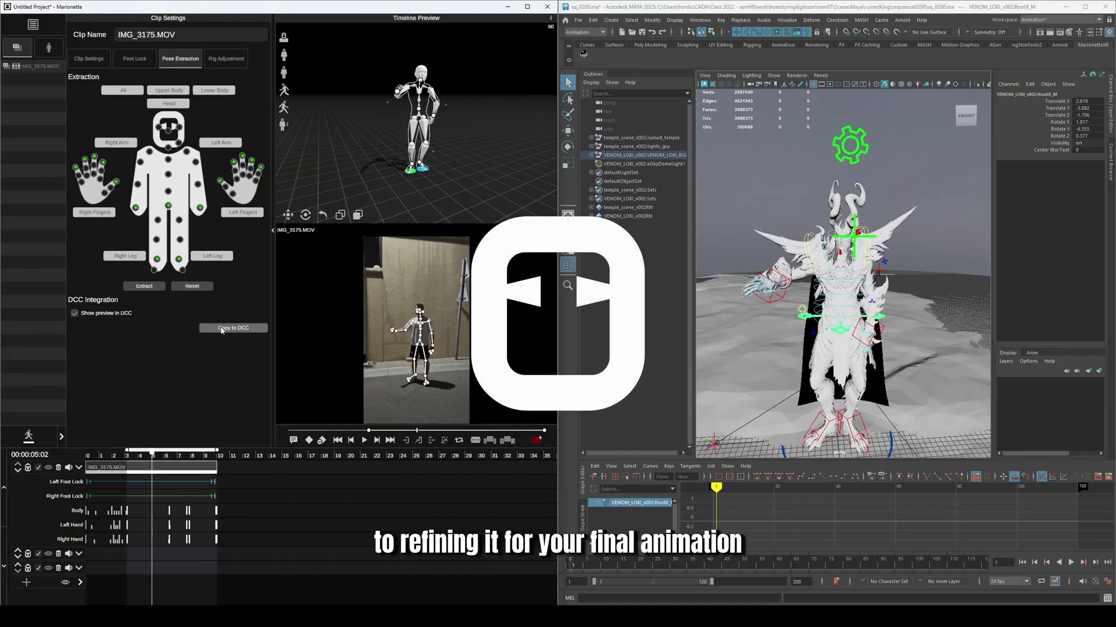
pyautogui.click(221, 329)
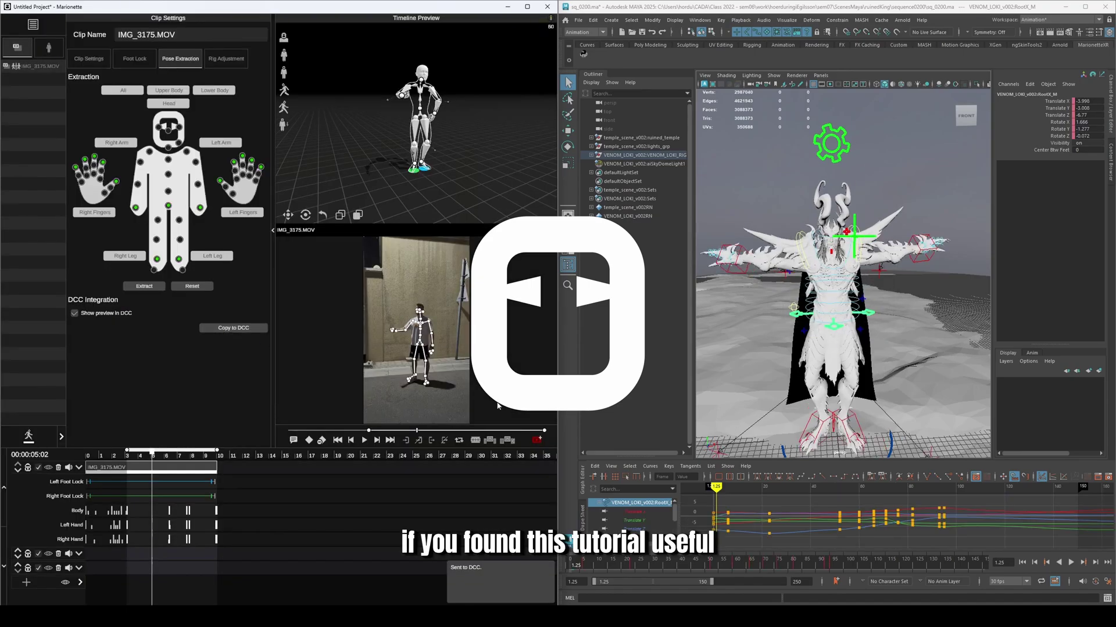
pyautogui.scroll(-4, 792, 520)
pyautogui.click(1070, 562)
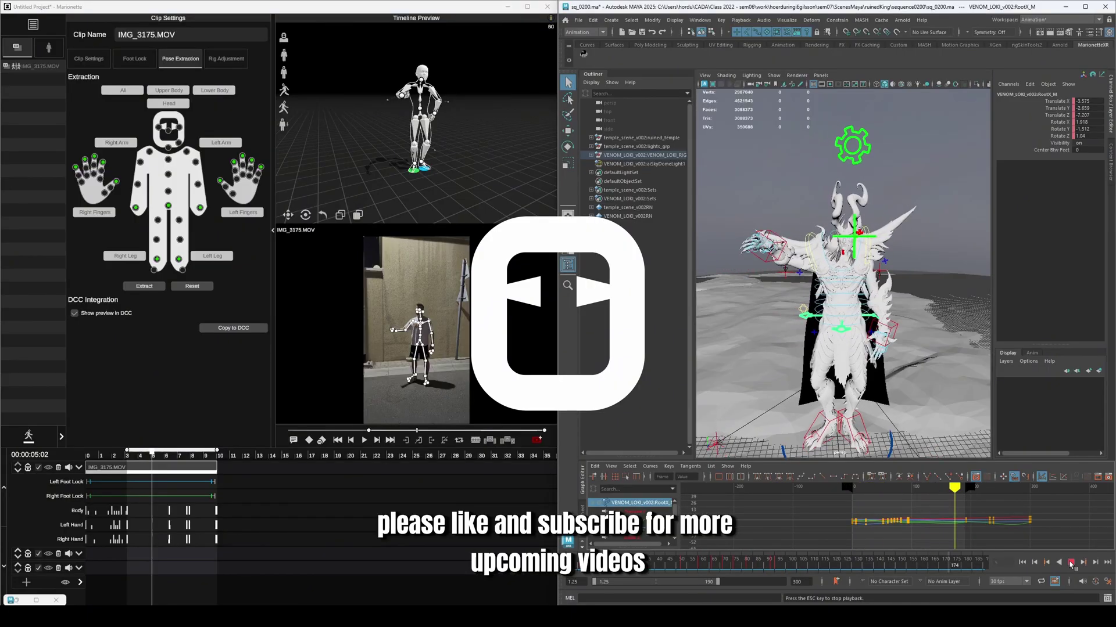